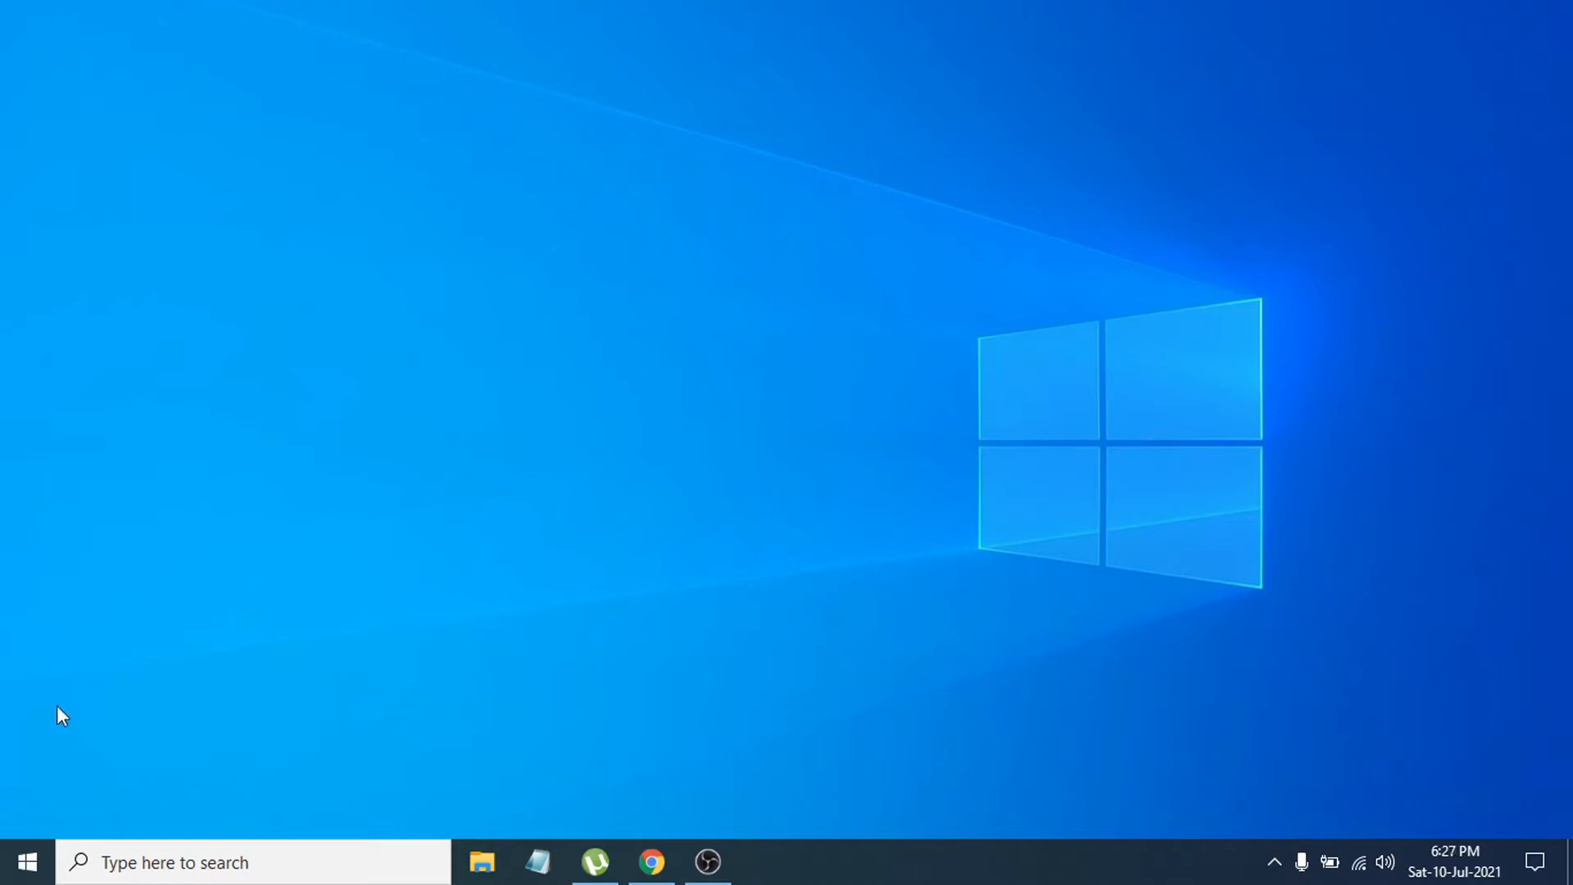
Reach the Privacy section of Settings from the Start menu.
click(25, 866)
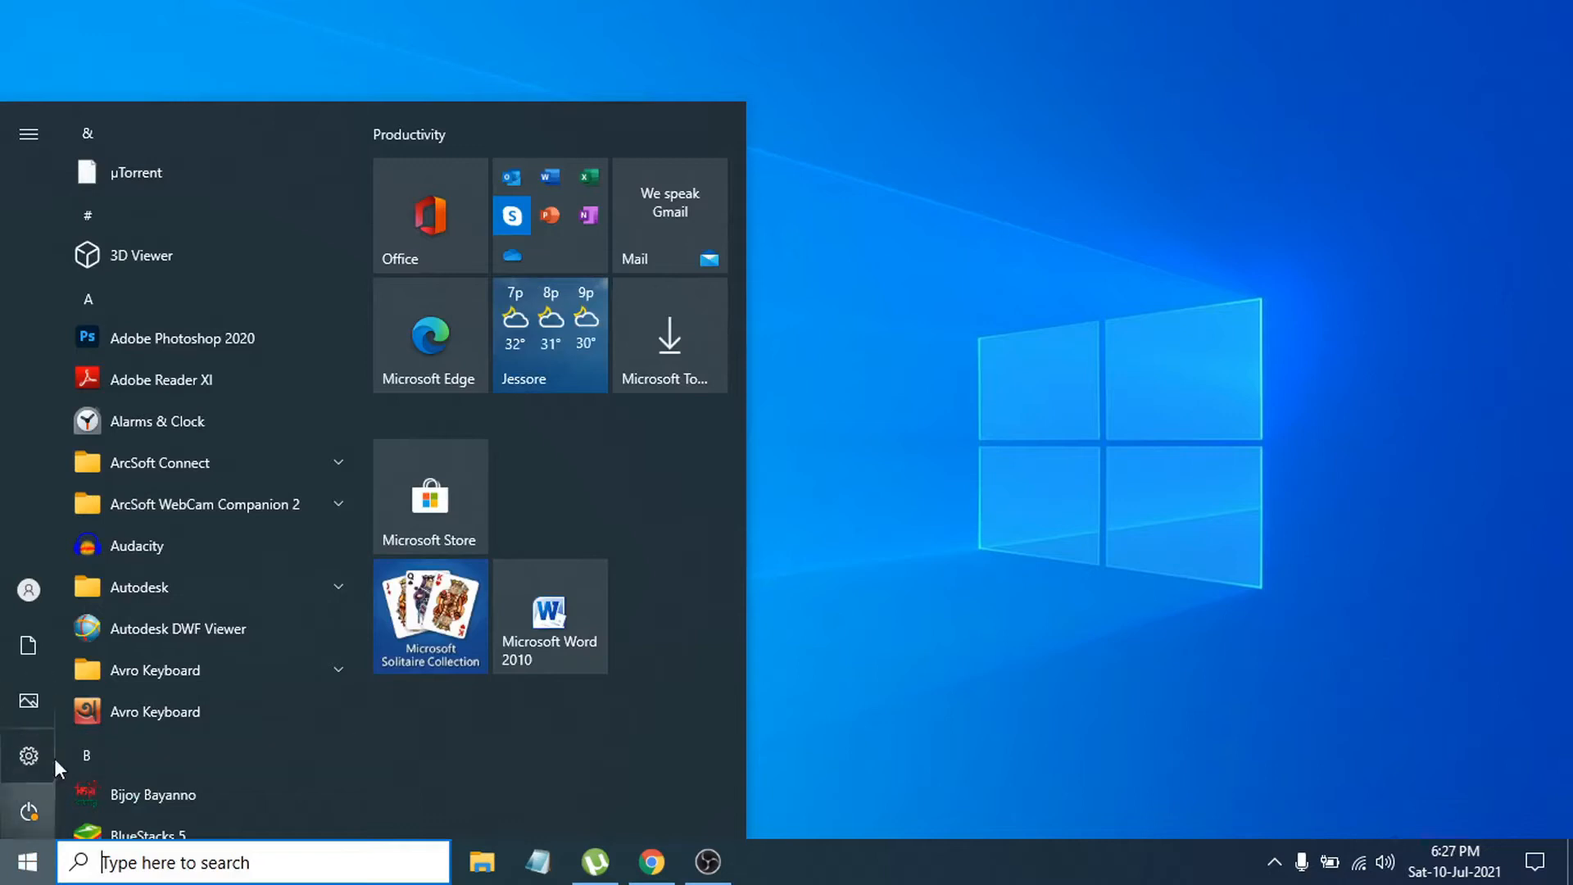
mouse_move(29, 755)
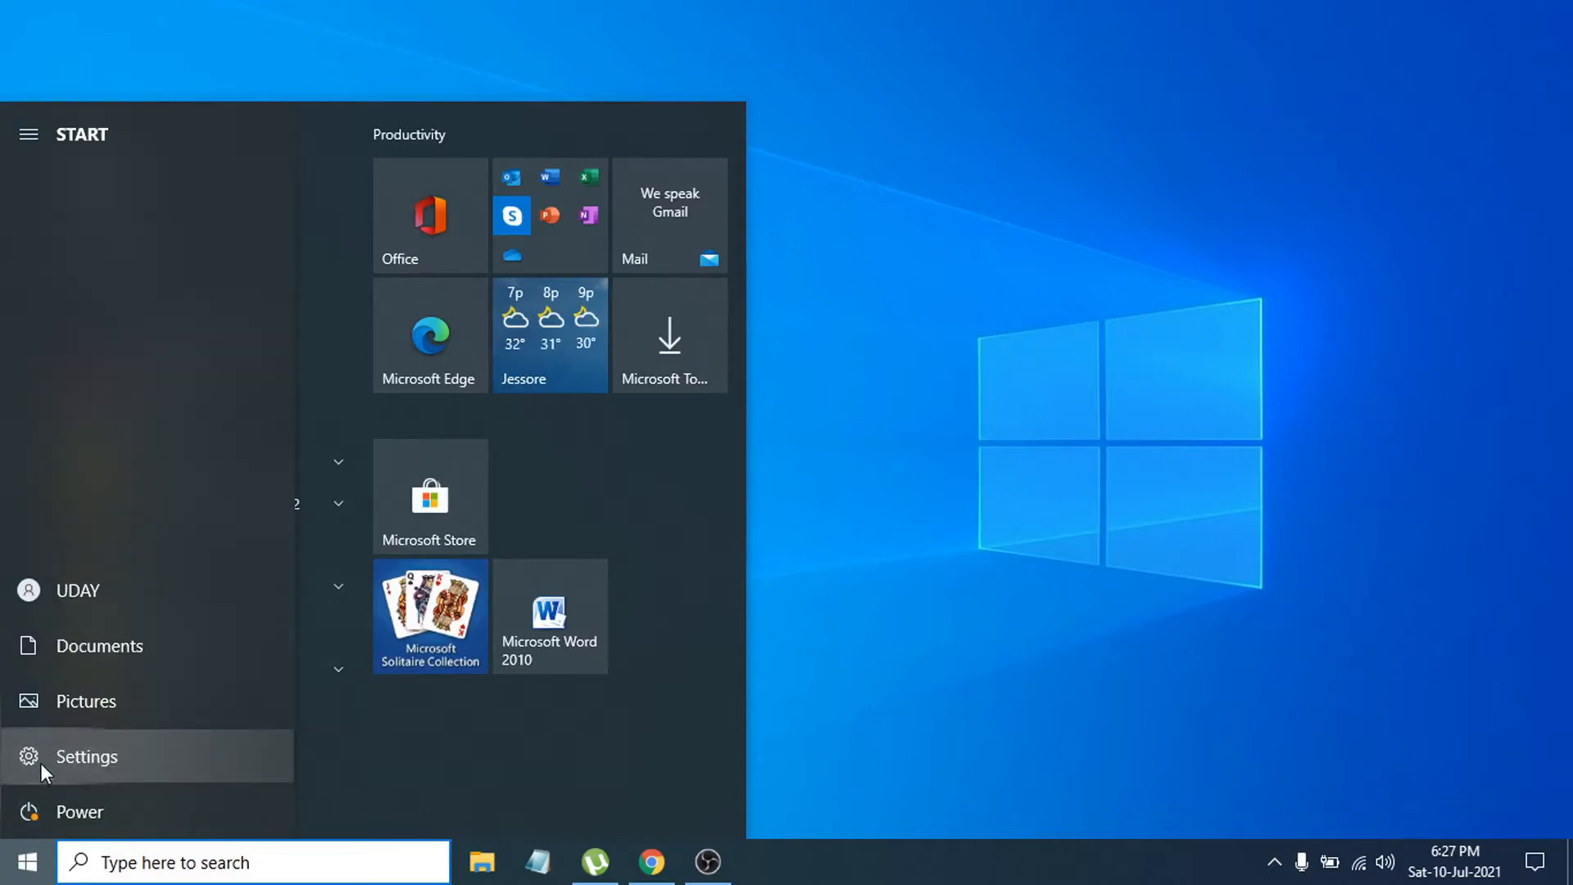
click(41, 764)
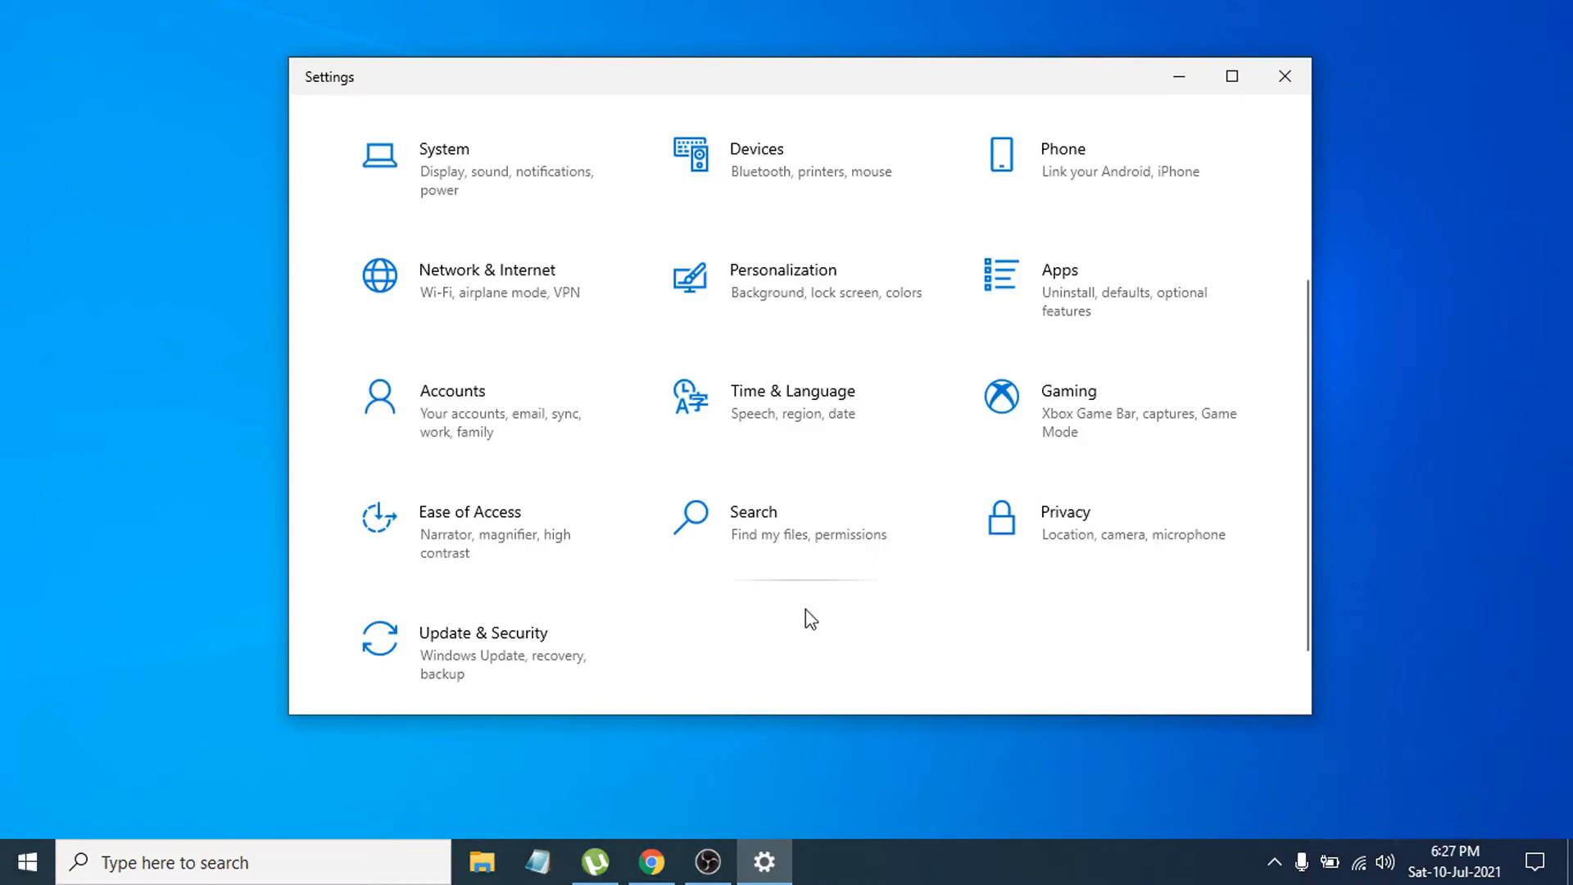
click(1035, 551)
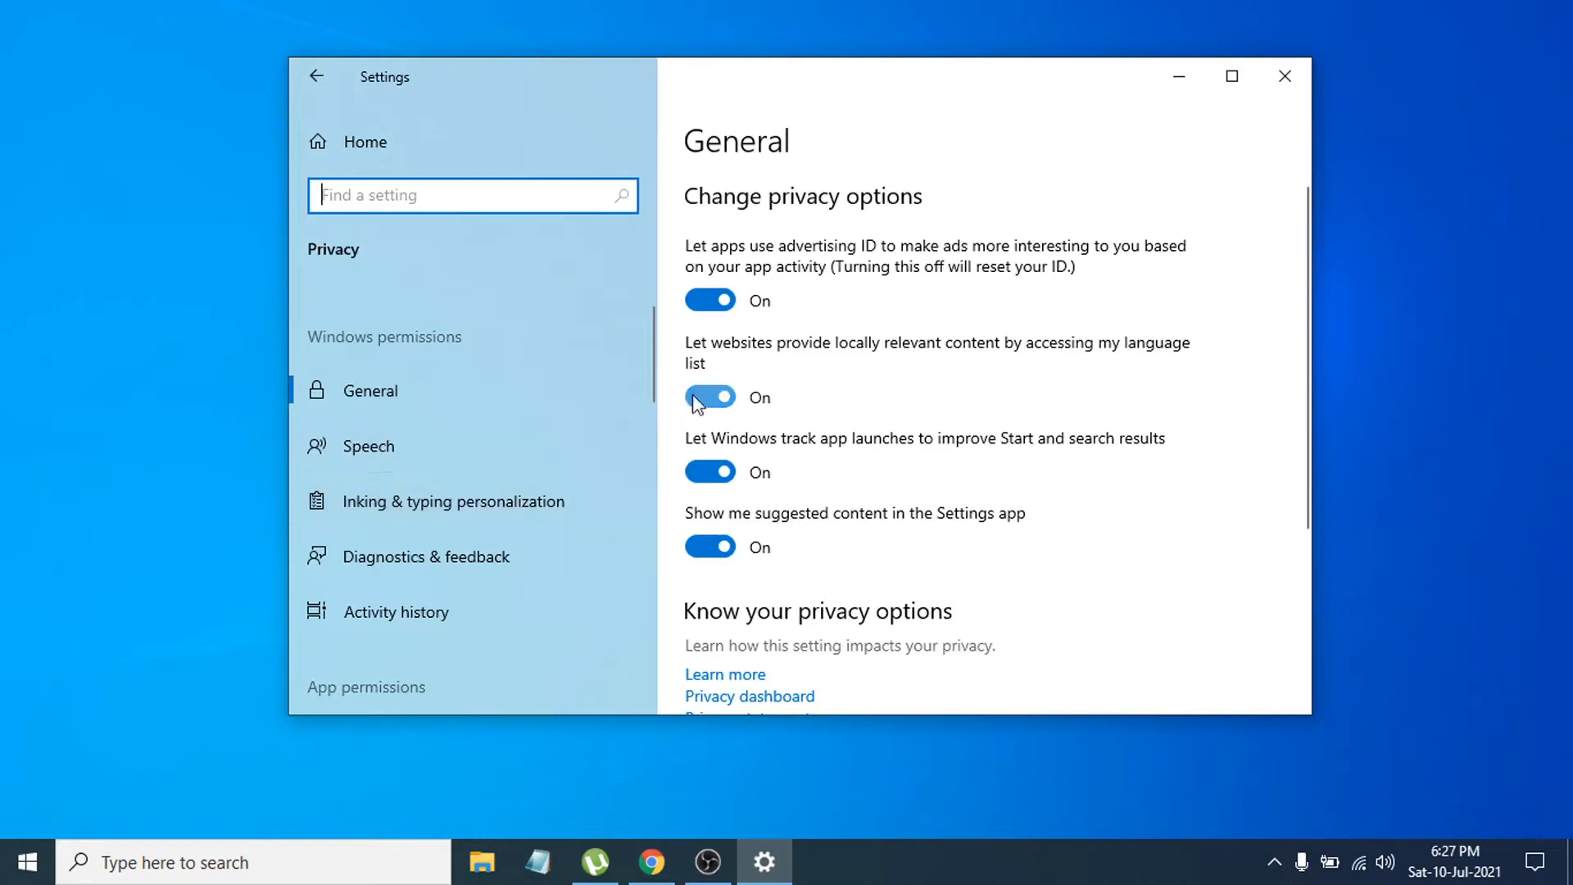
Turn off advertising ID, language list access, app launch tracking and suggested content on the General page.
click(421, 392)
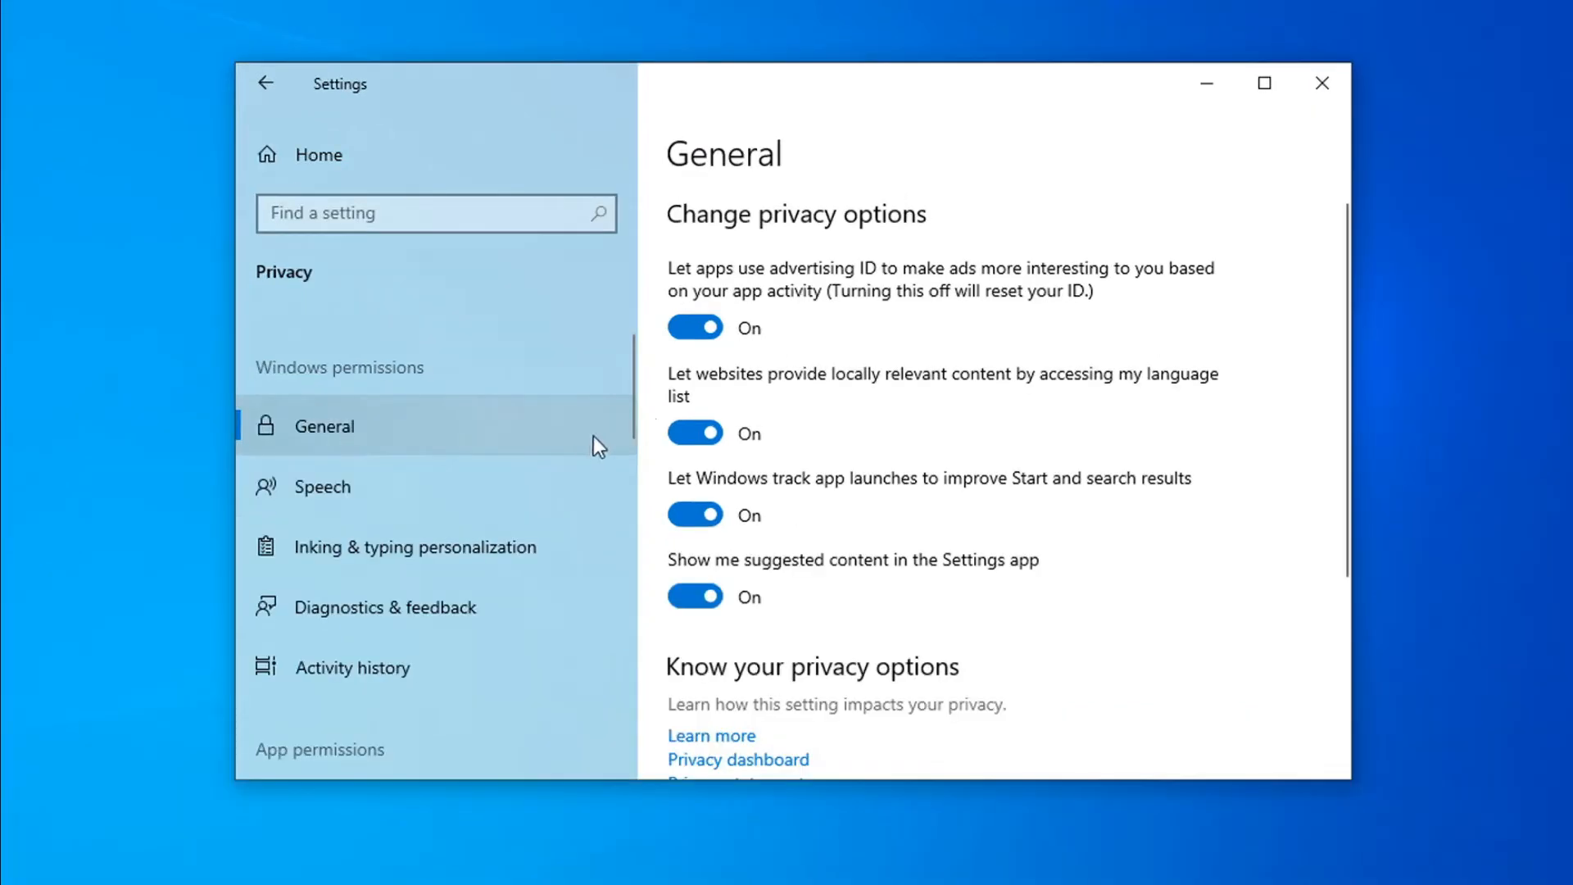
click(711, 299)
click(699, 433)
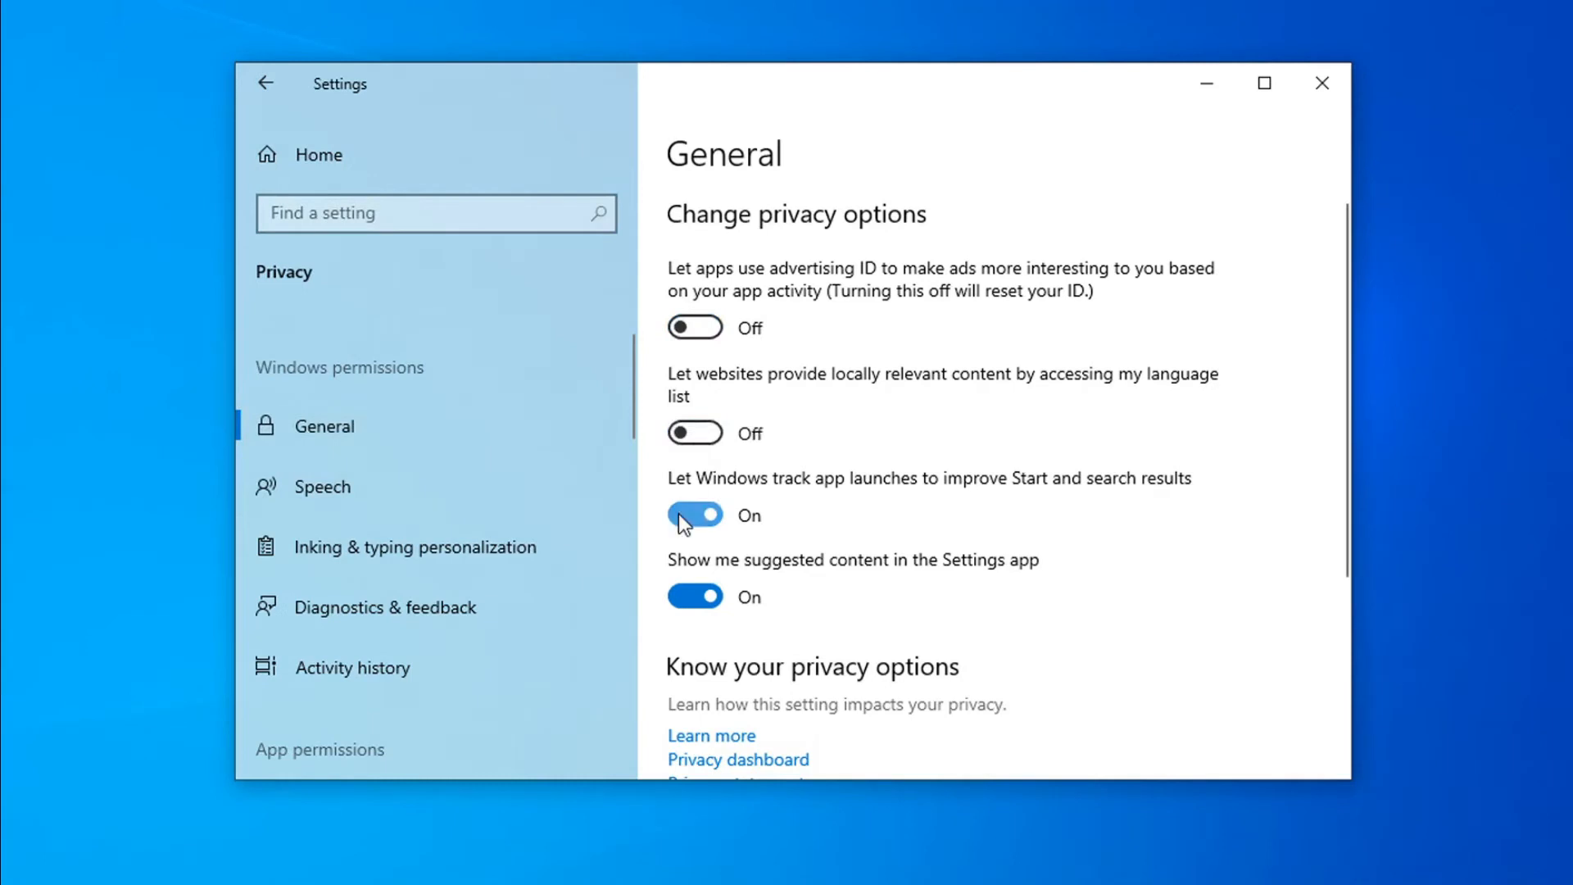
click(689, 515)
click(694, 597)
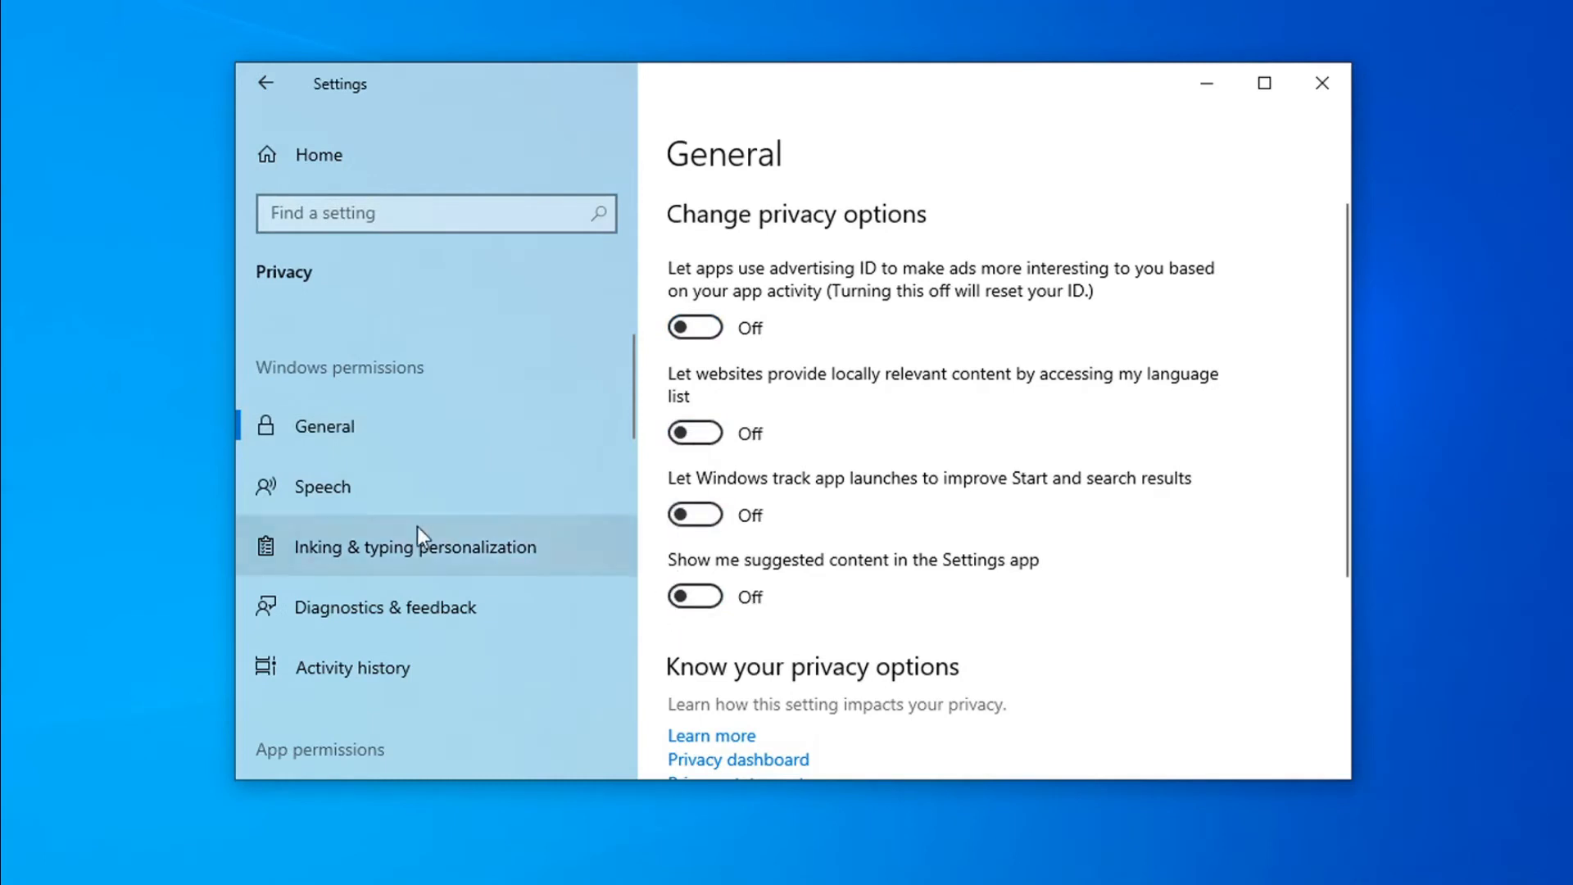
Turn off online speech recognition, then move on to the Location permissions page.
click(402, 497)
click(683, 428)
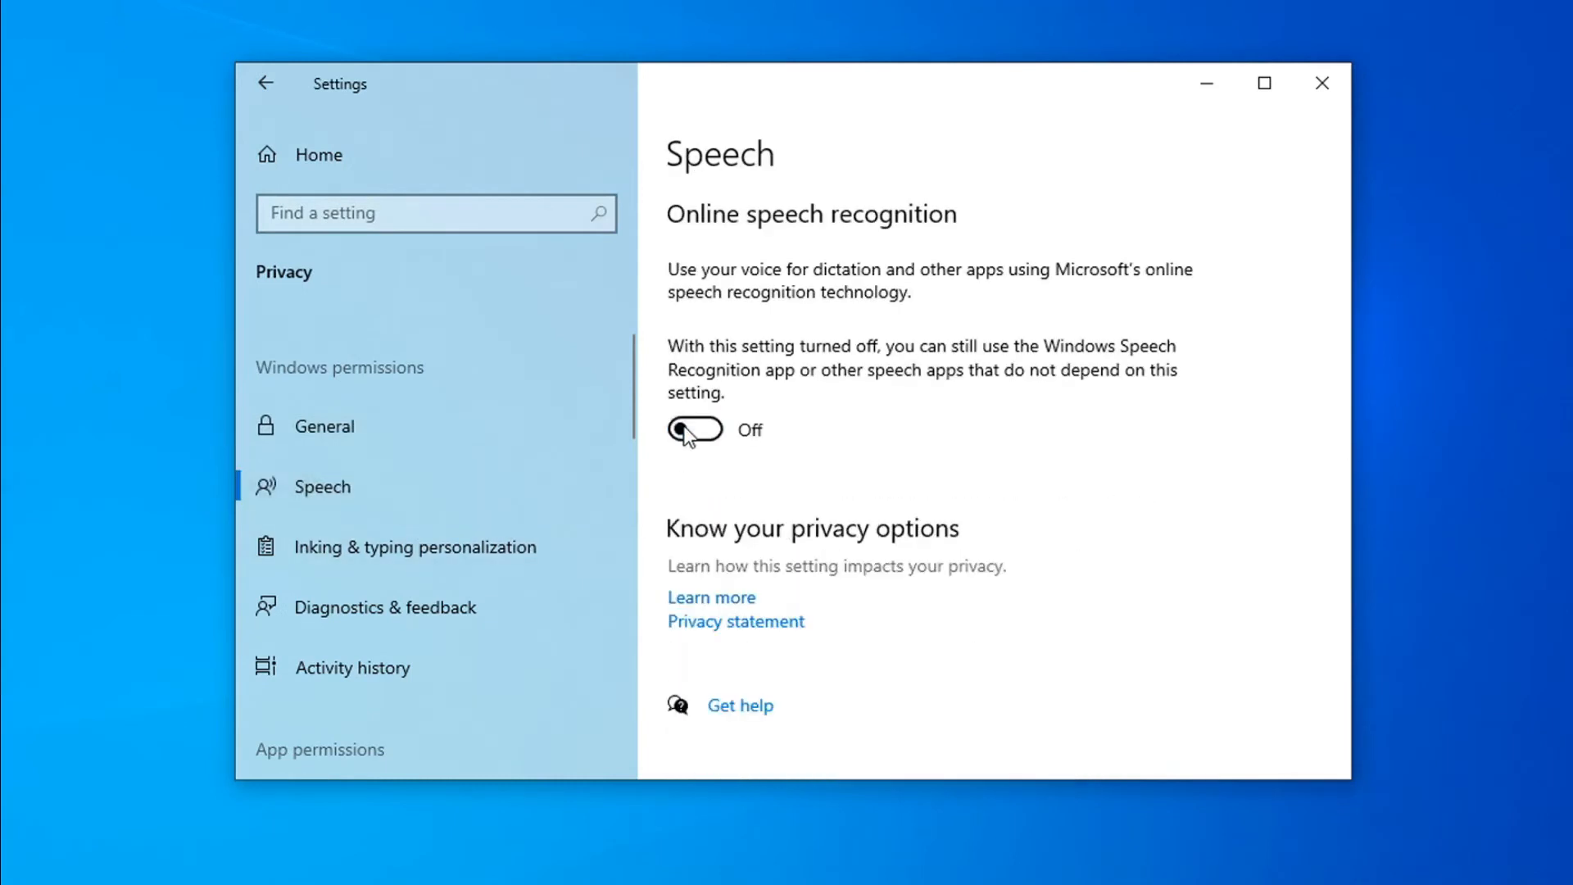
scroll(477, 521, down, 3)
scroll(478, 521, down, 2)
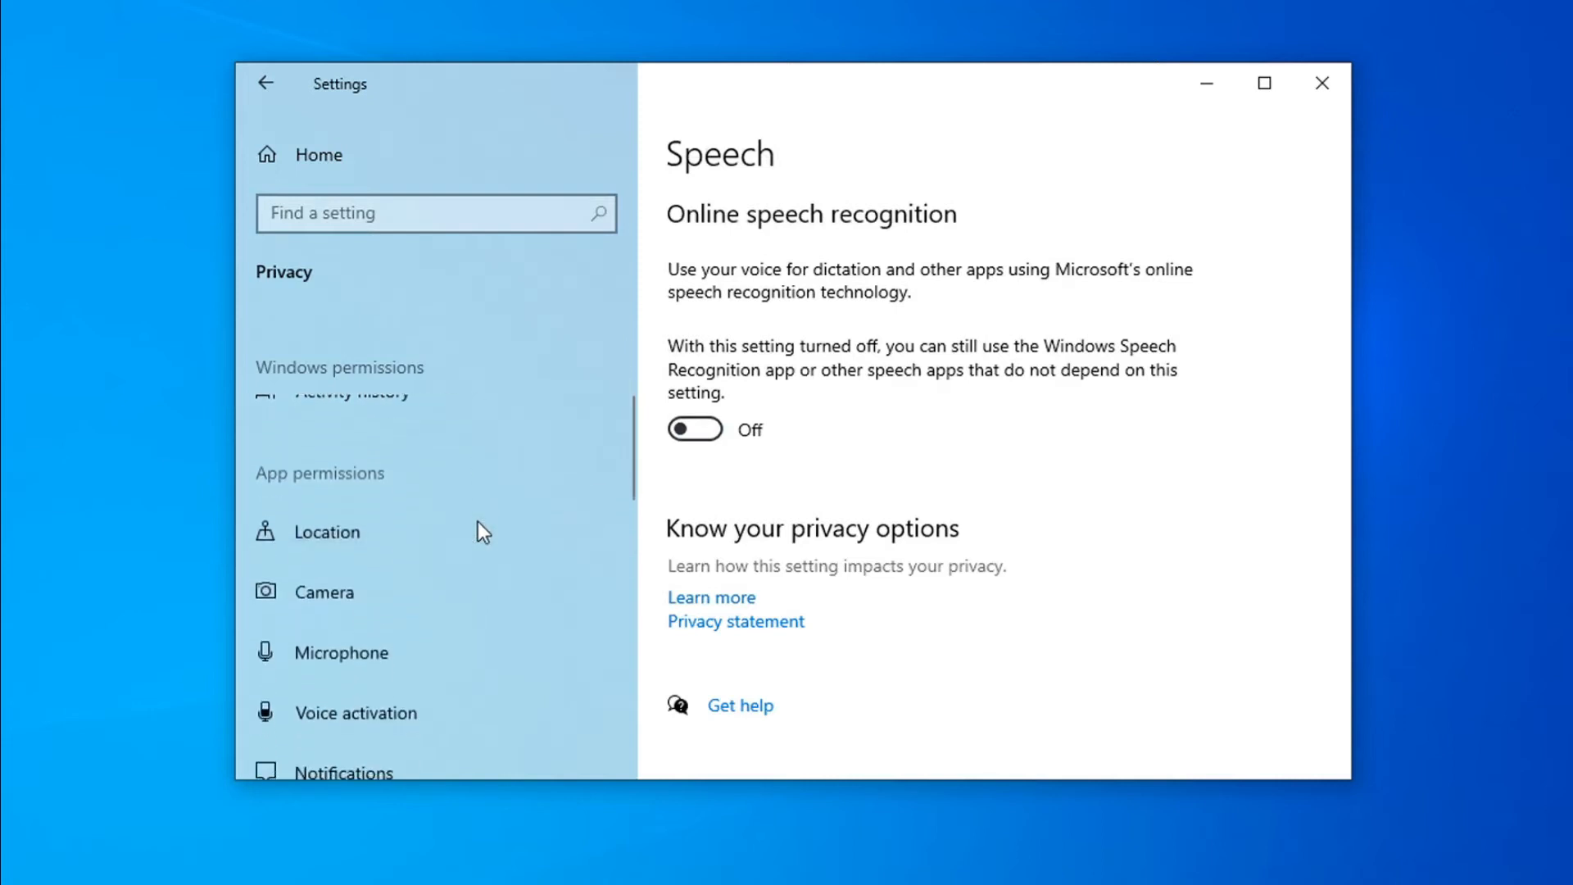
click(388, 541)
scroll(701, 522, down, 3)
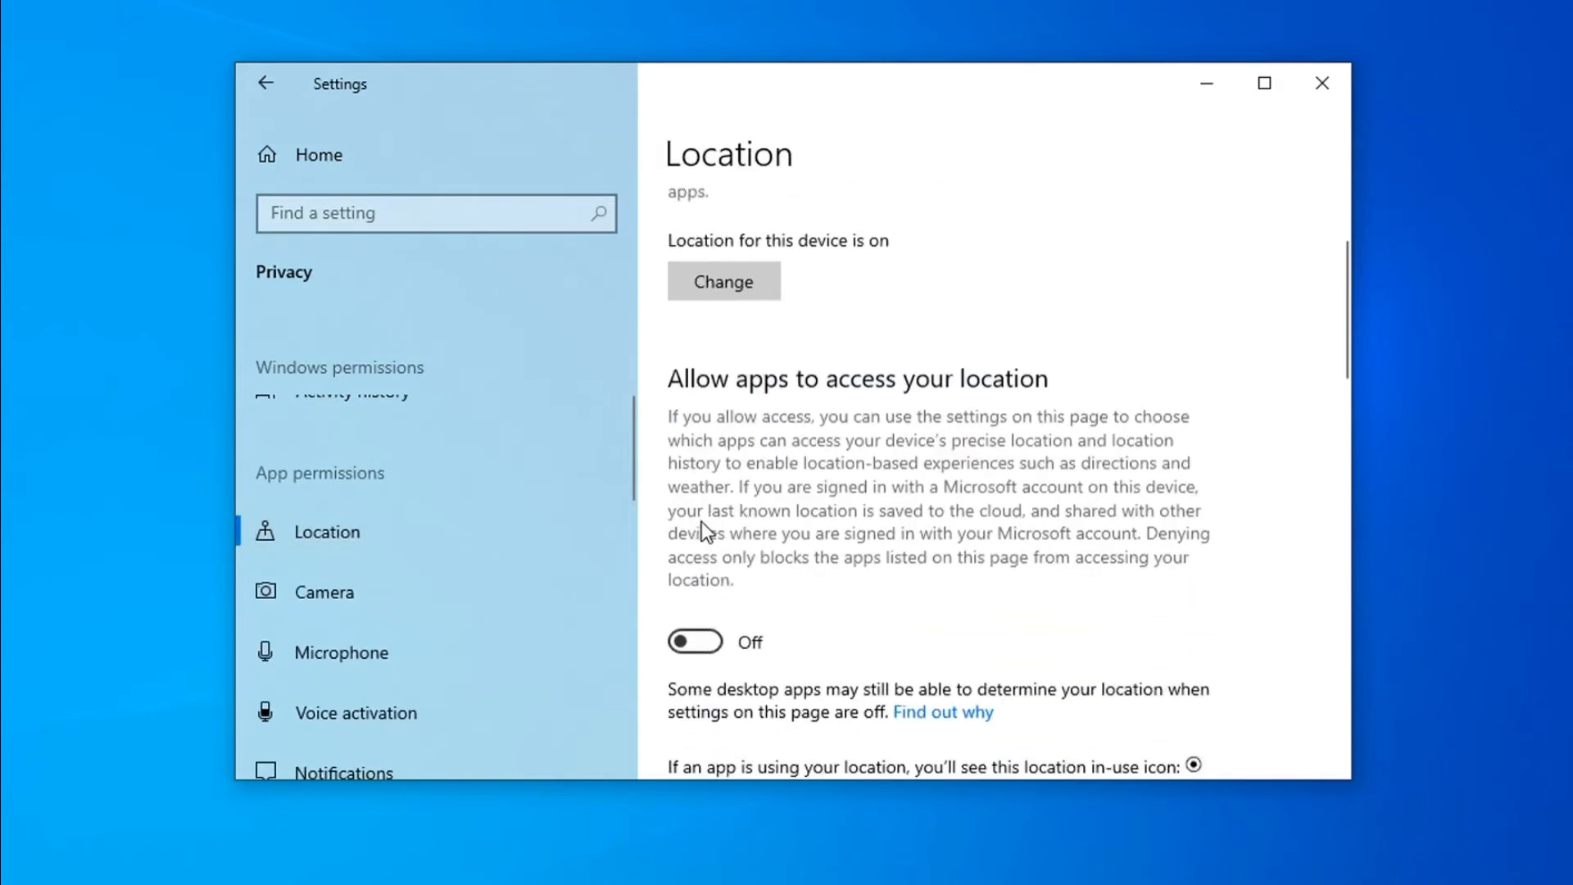
scroll(704, 517, down, 2)
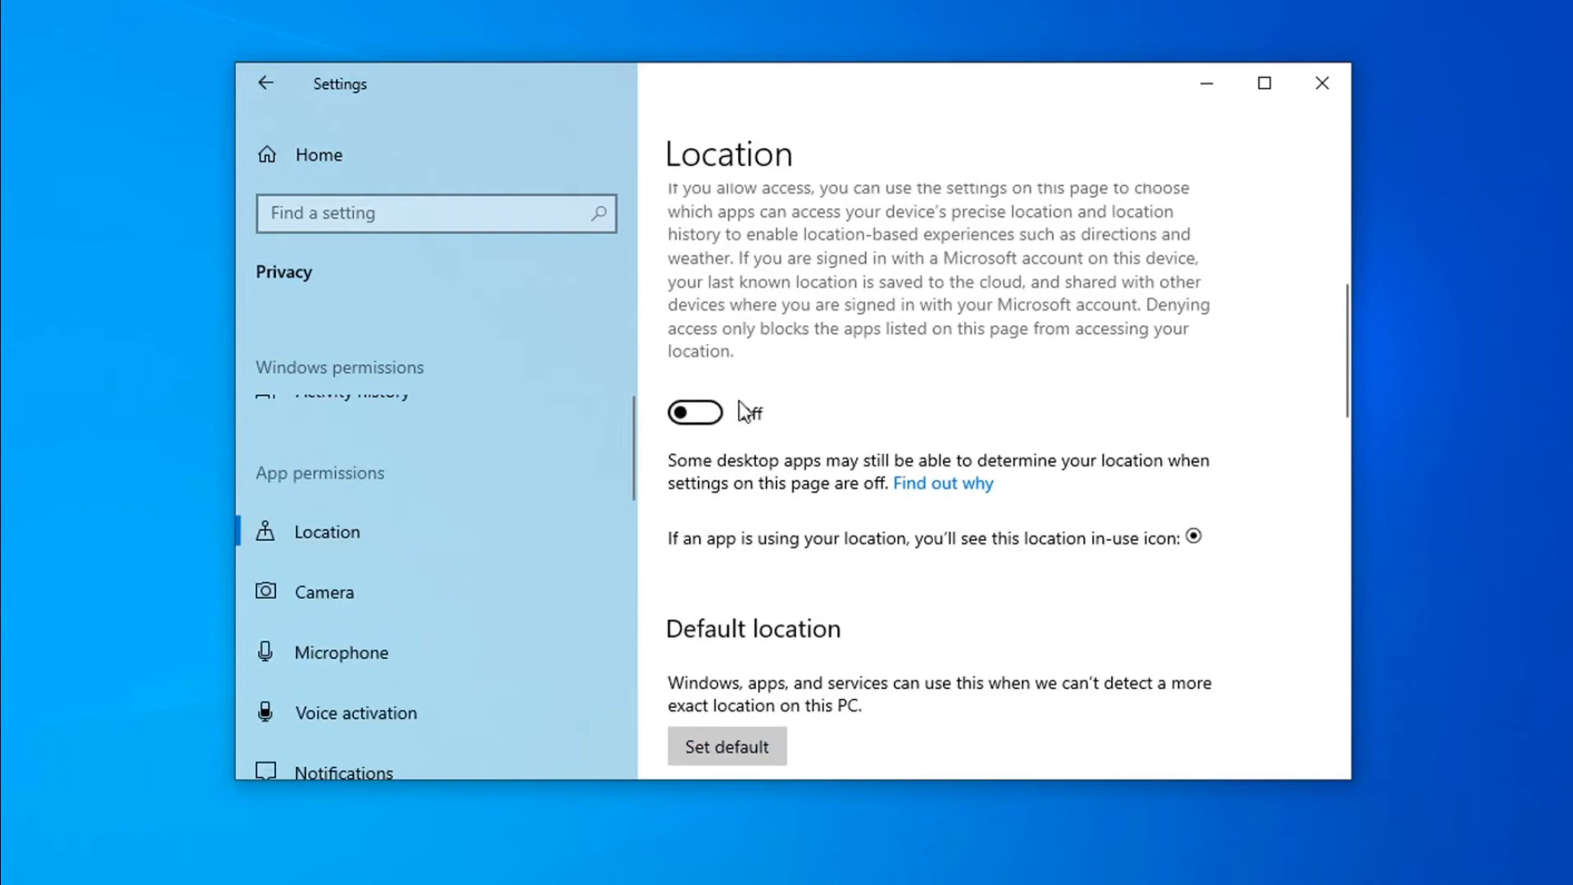
scroll(476, 516, down, 1)
Review the Camera and Microphone permission pages, leaving app access on.
click(371, 518)
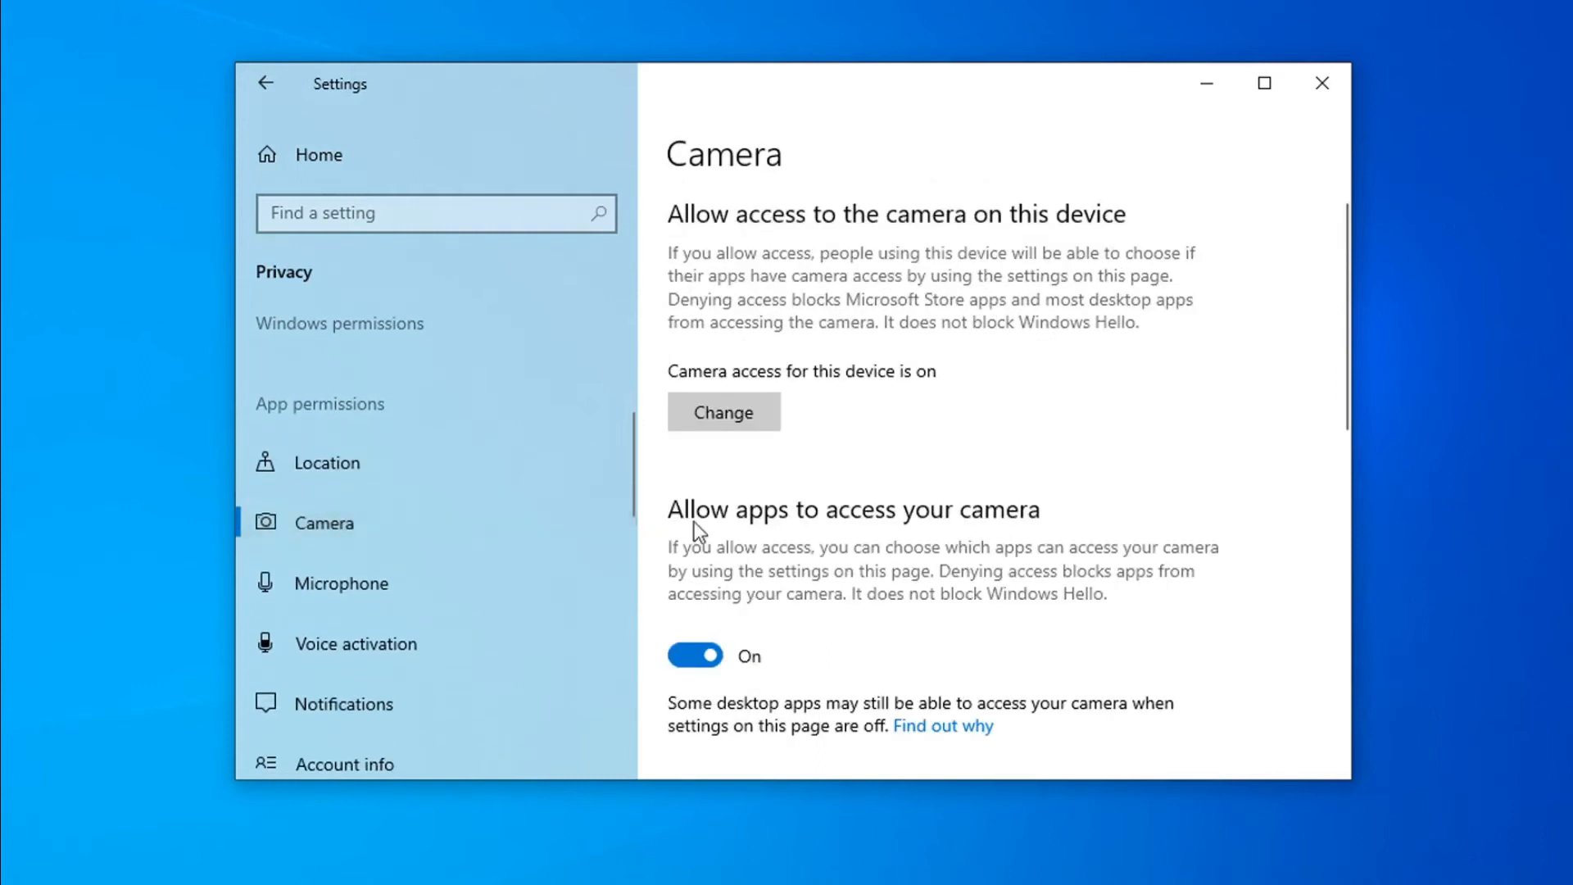
scroll(738, 569, down, 3)
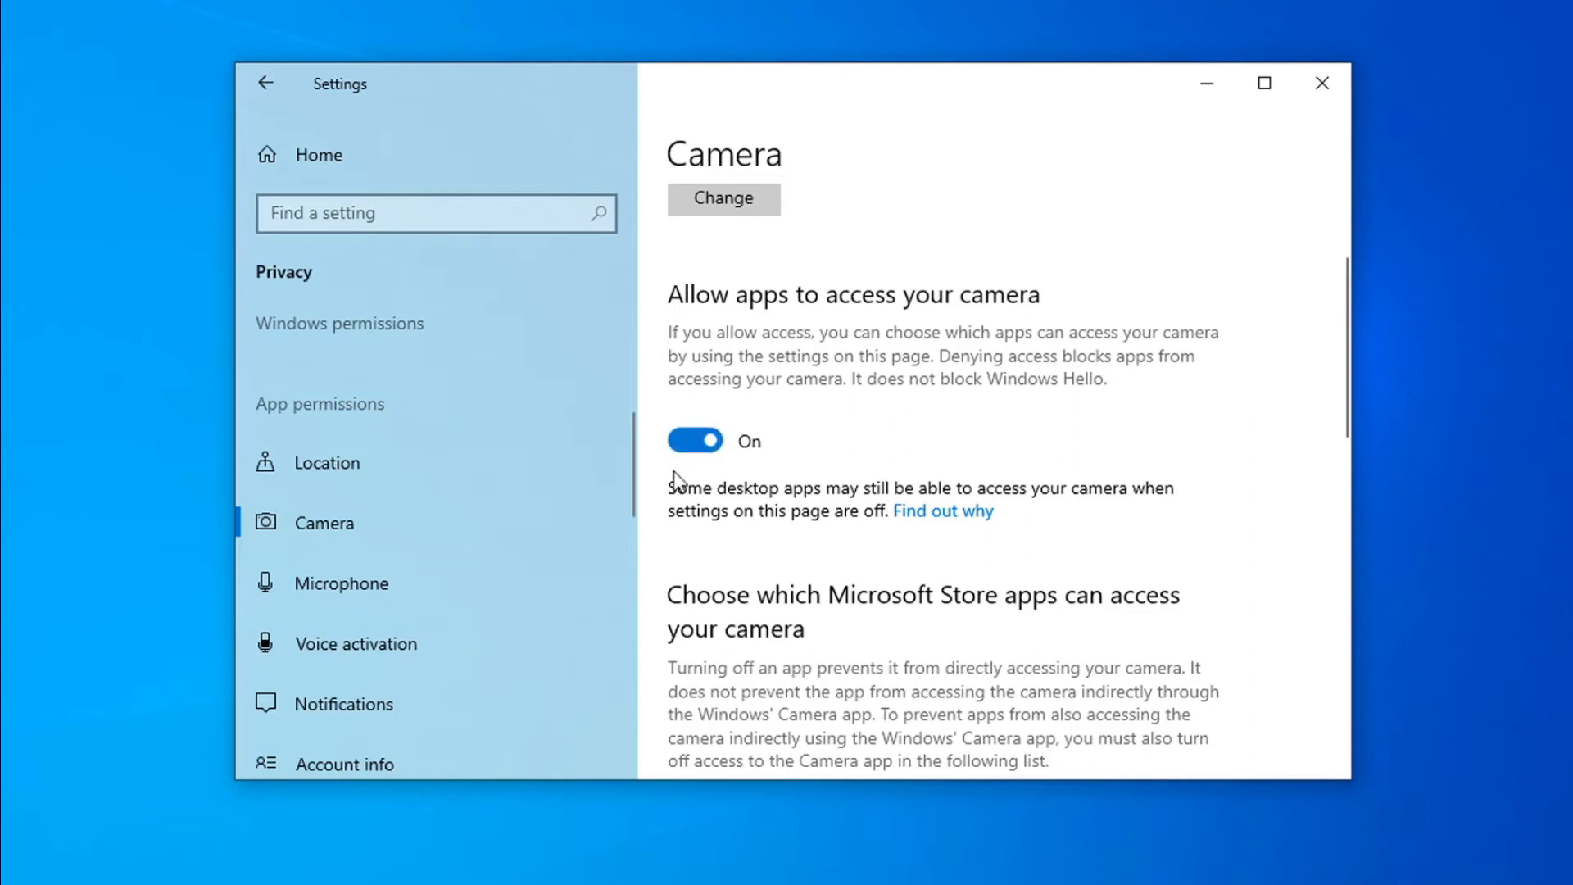
scroll(397, 569, down, 1)
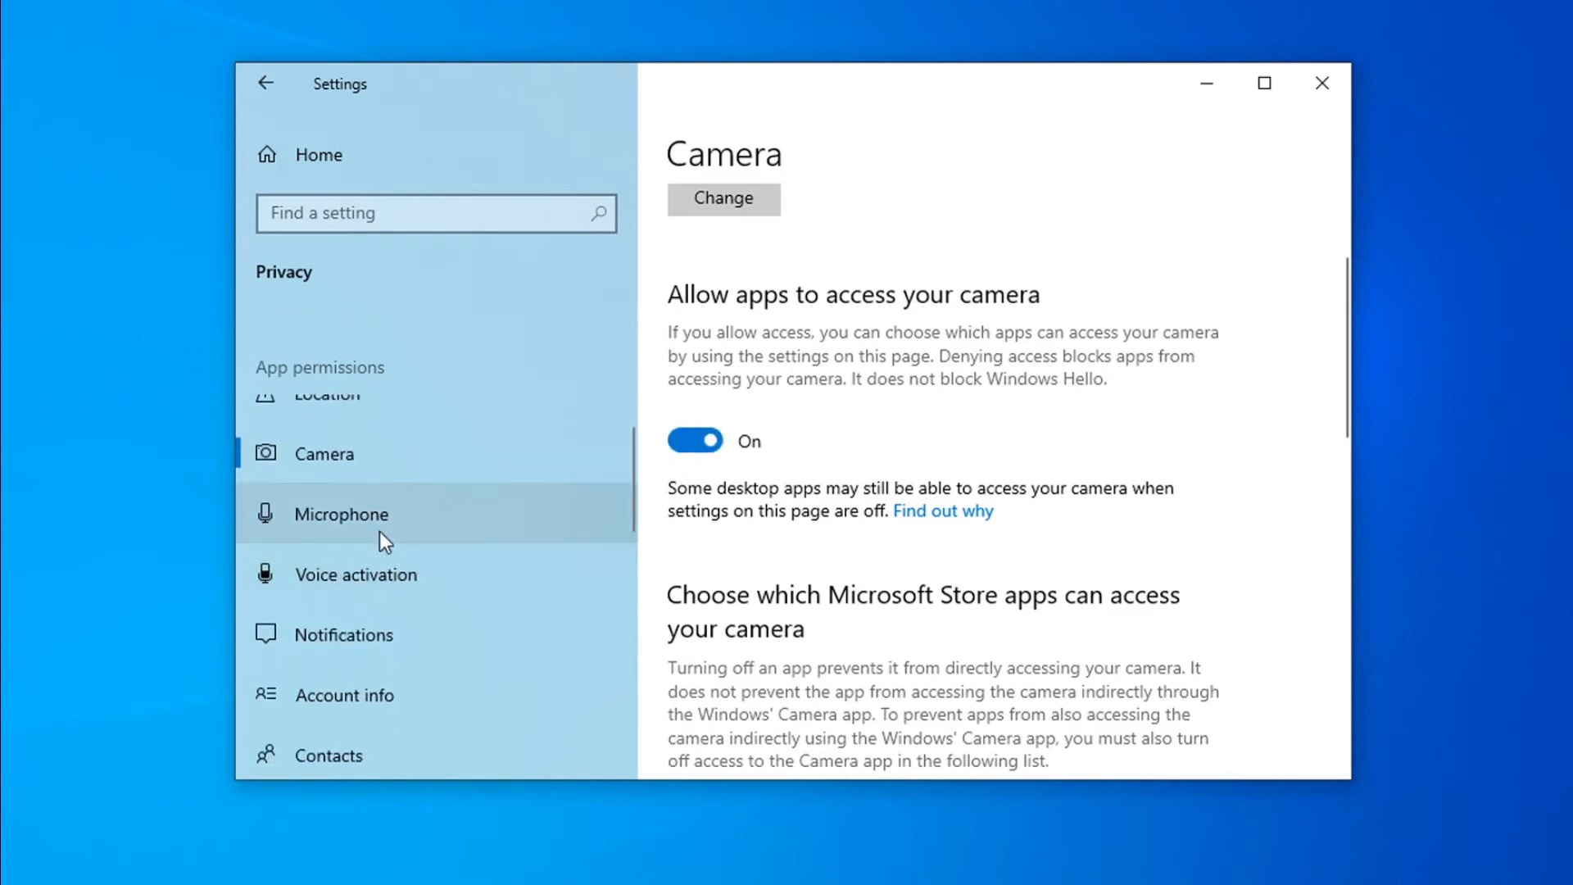
click(380, 519)
scroll(701, 534, down, 3)
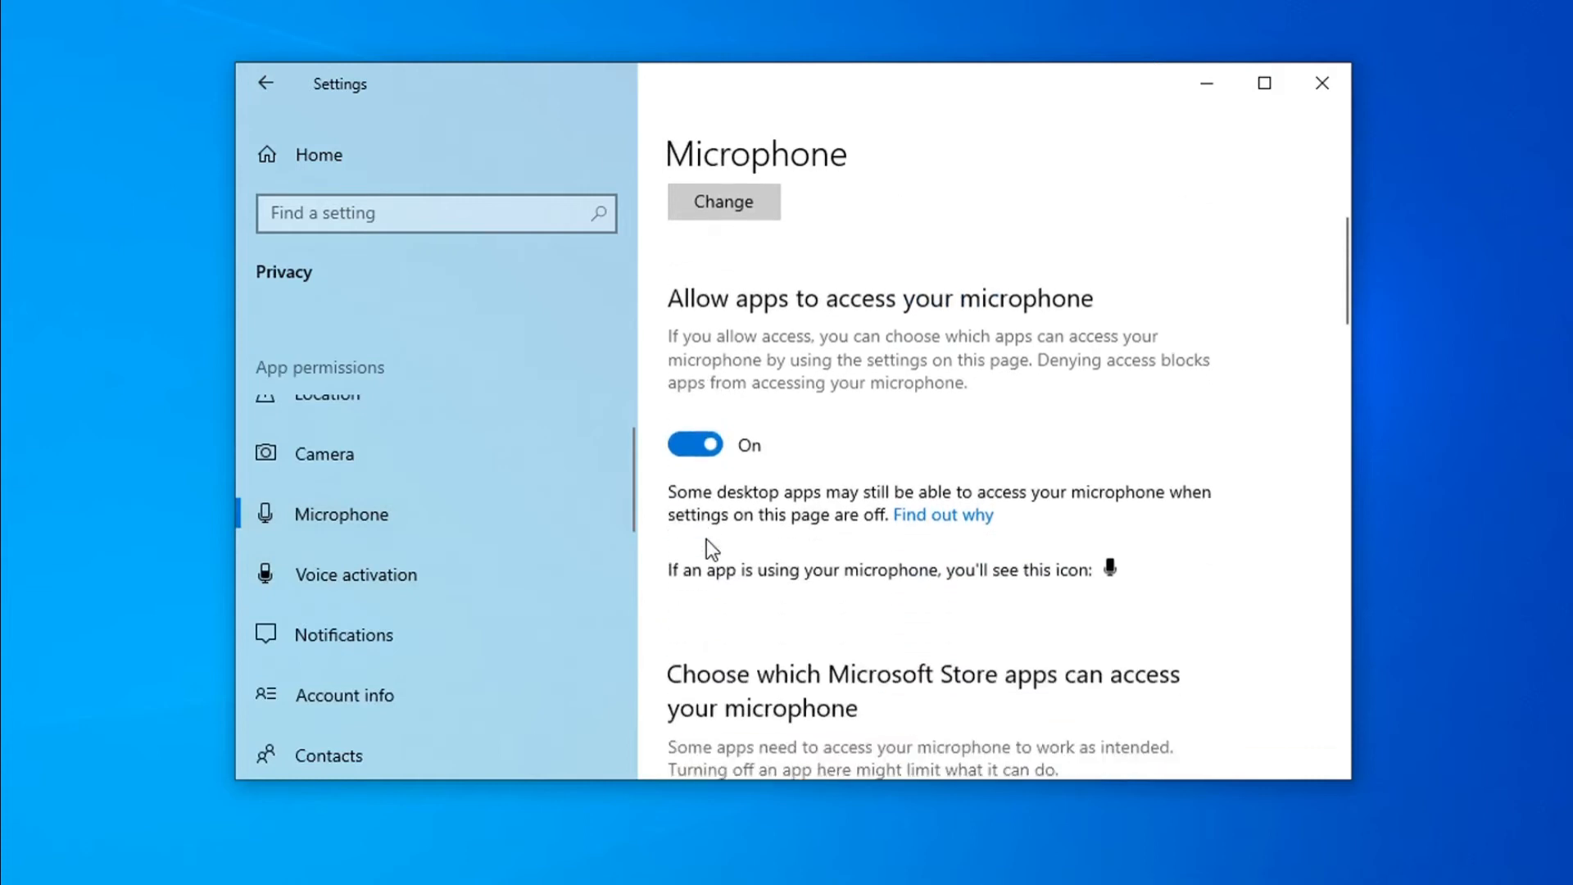
scroll(707, 540, up, 1)
scroll(709, 542, up, 2)
scroll(716, 542, down, 2)
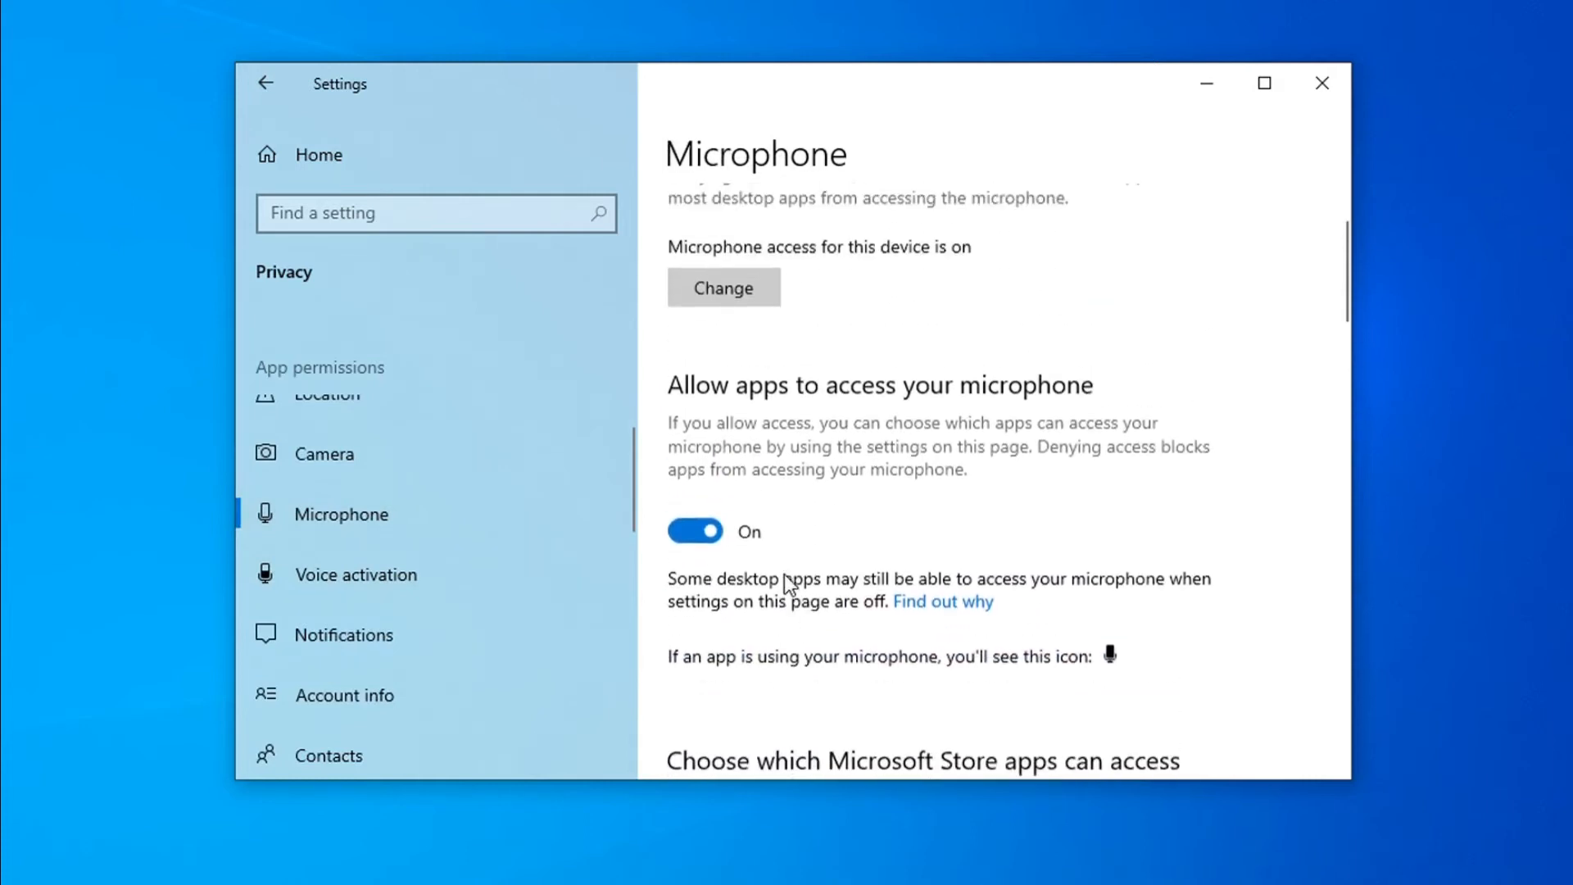
scroll(738, 553, up, 1)
scroll(772, 547, down, 1)
scroll(769, 537, down, 2)
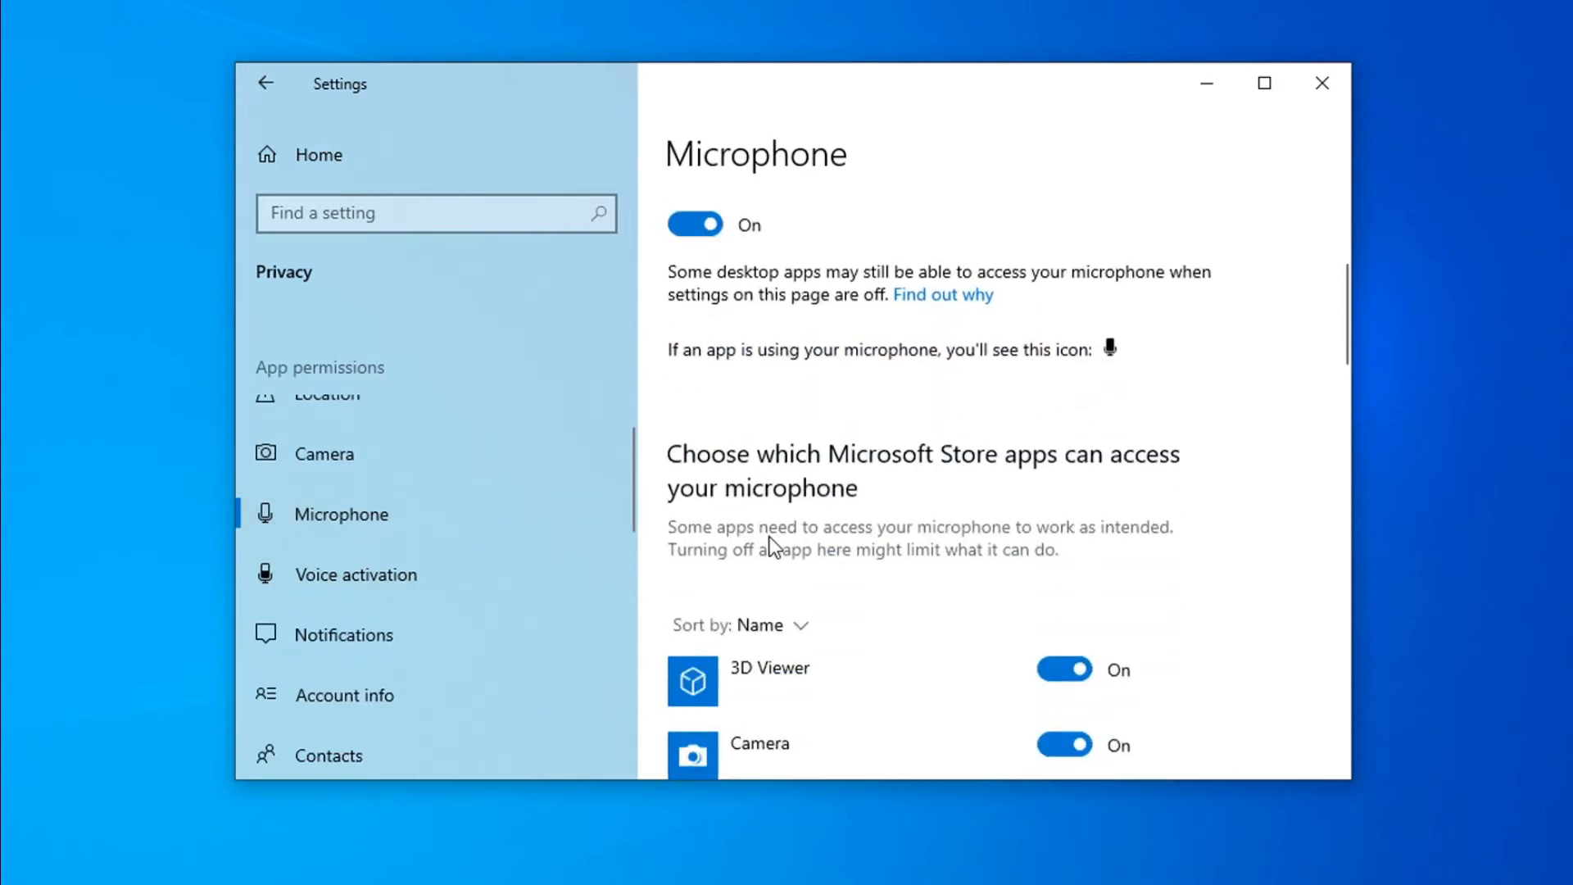
scroll(763, 491, up, 2)
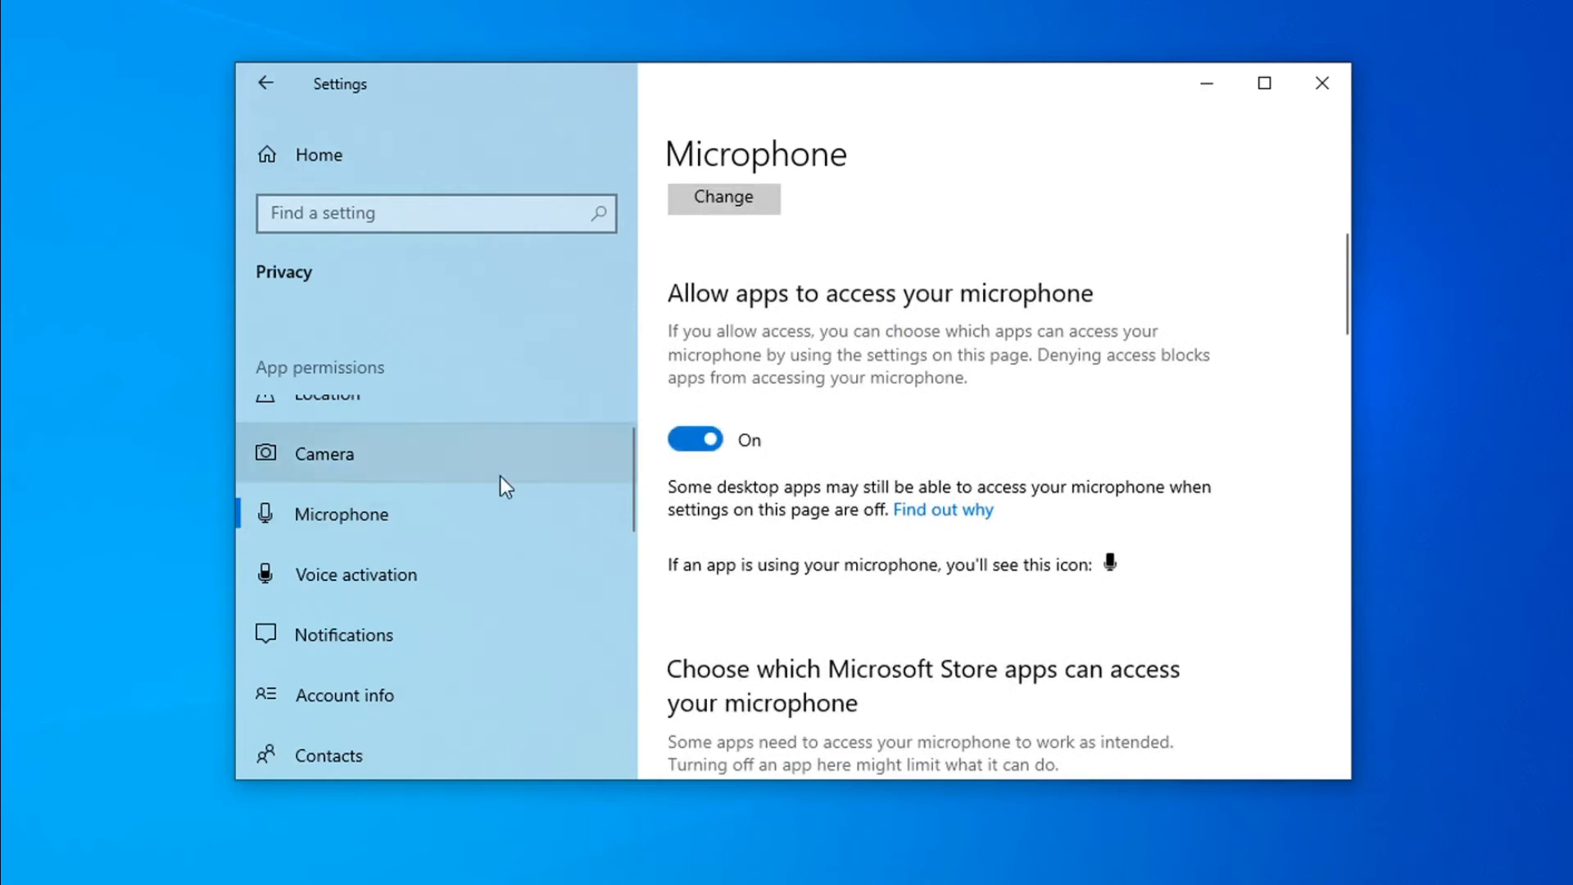
scroll(499, 476, down, 2)
Block apps from accessing notifications and contacts, then review the Calendar page.
click(417, 496)
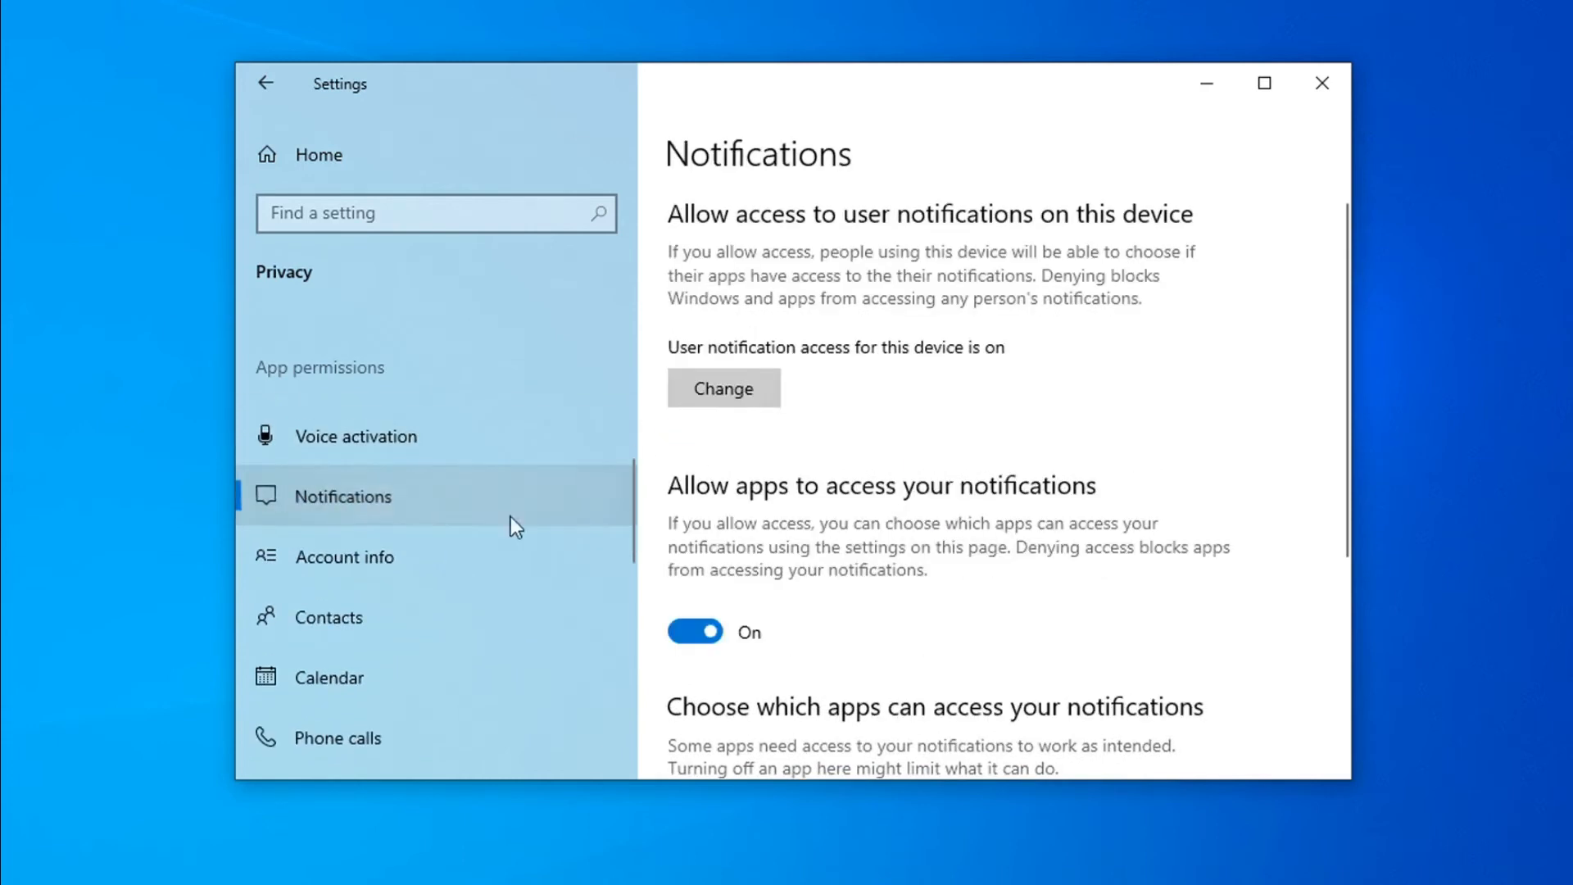
click(699, 629)
scroll(700, 590, down, 2)
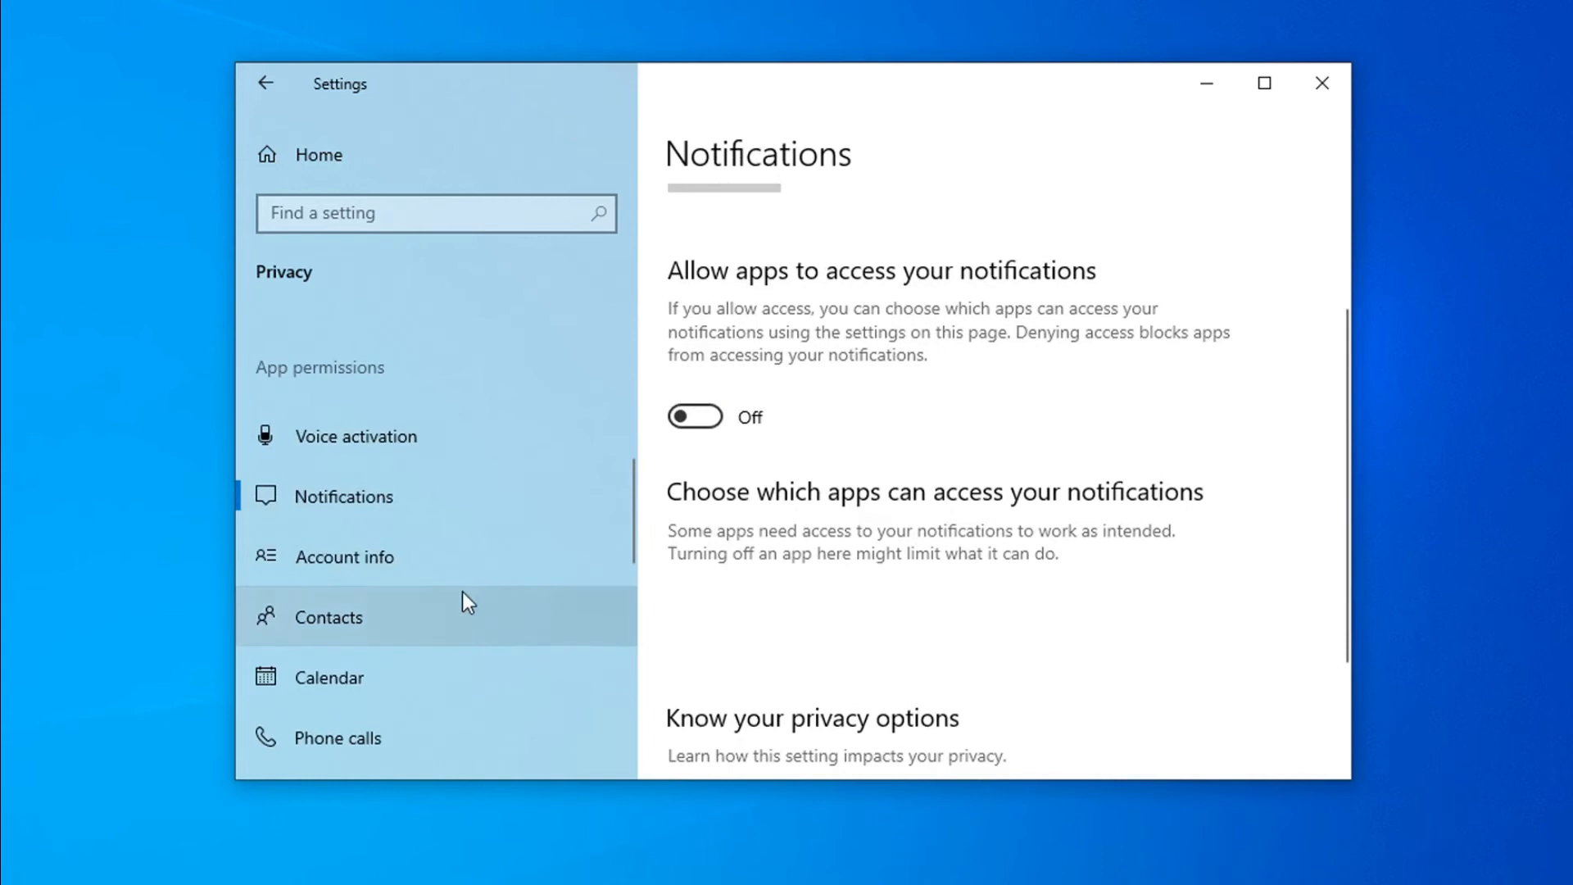
click(387, 618)
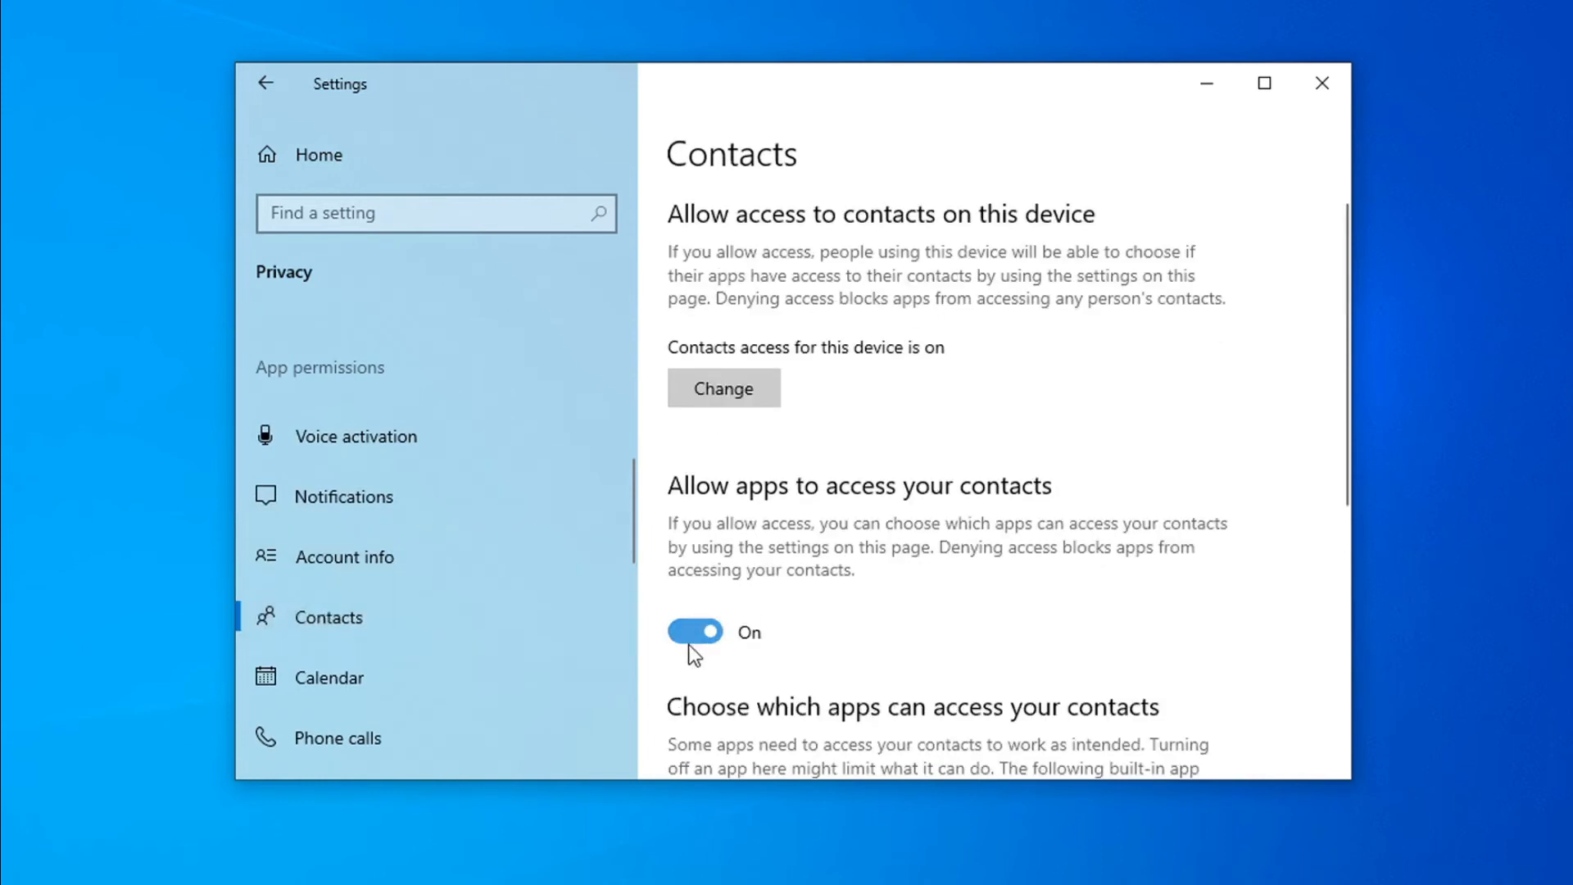
click(688, 631)
scroll(462, 615, down, 1)
click(350, 620)
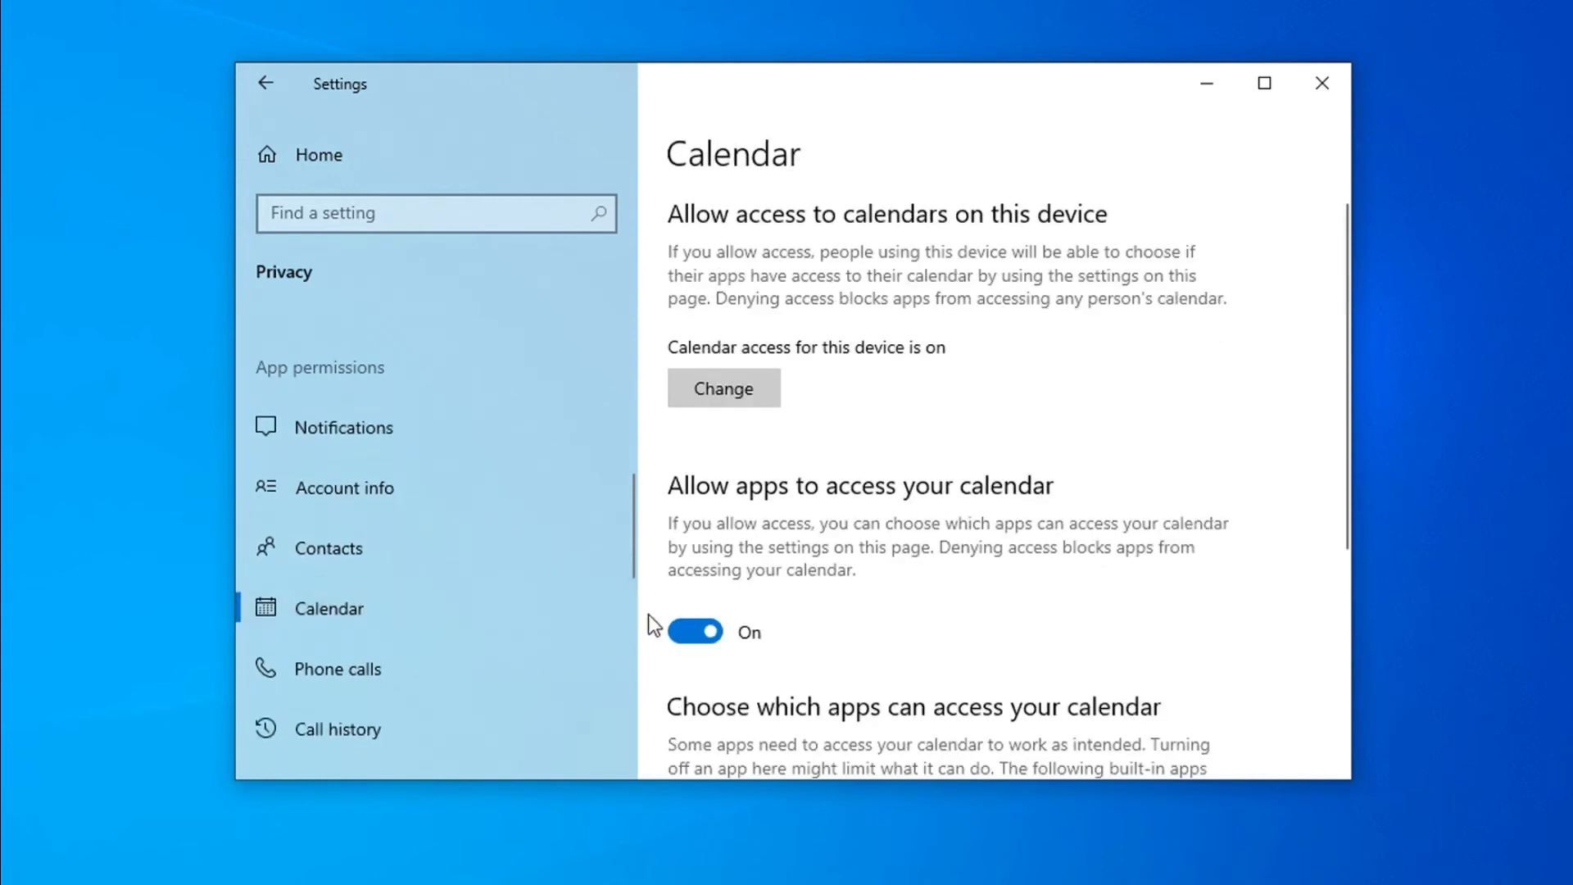
scroll(647, 614, down, 2)
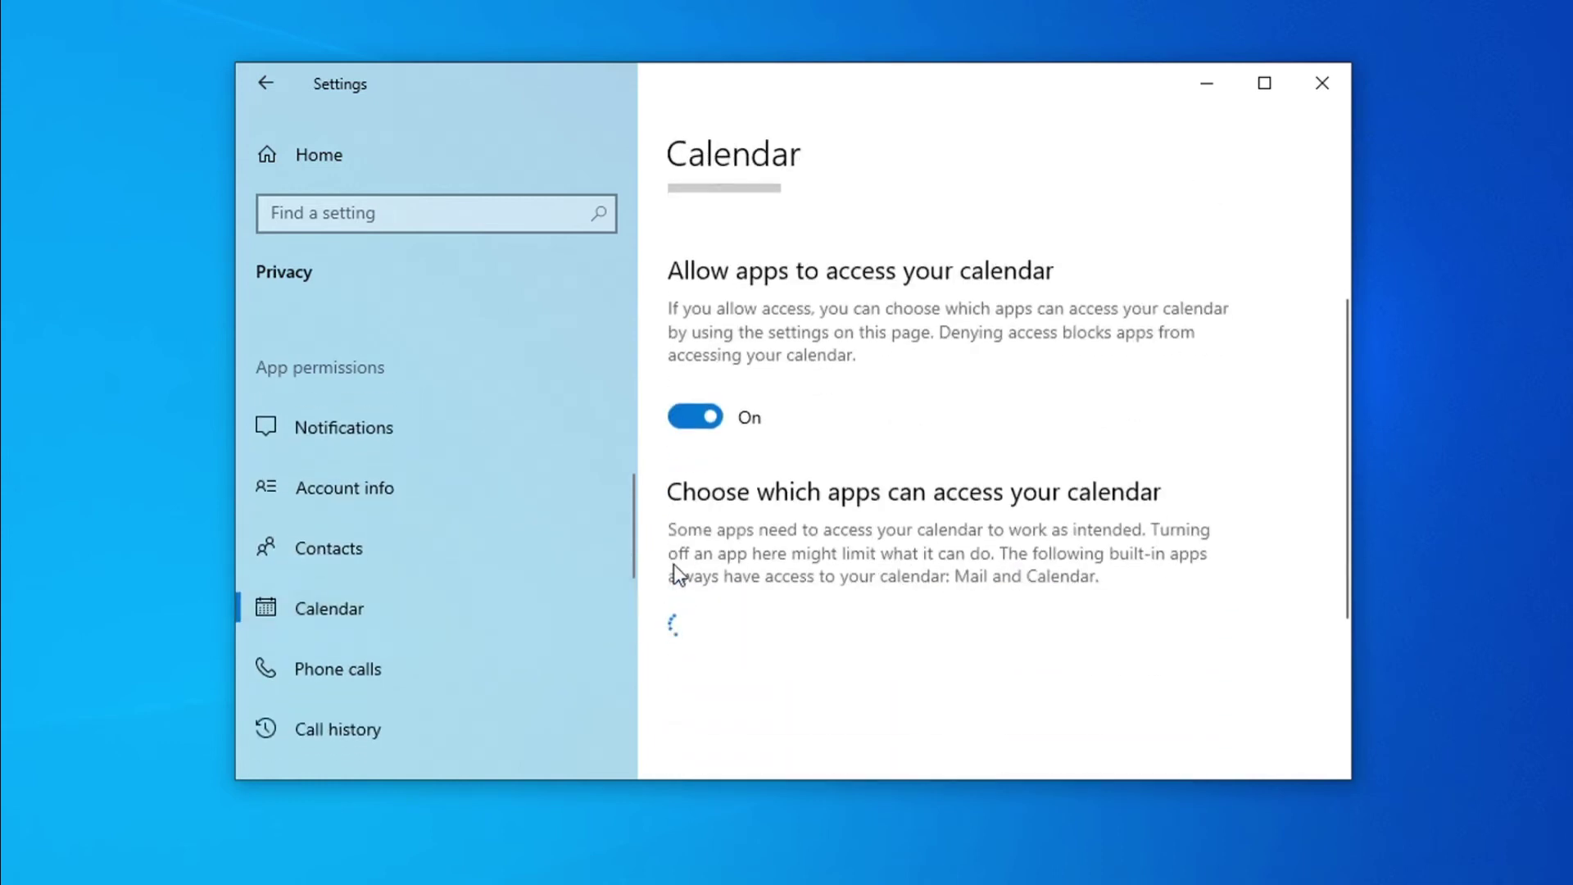
Stop apps from making phone calls and accessing call history and tasks.
click(510, 670)
click(706, 725)
scroll(706, 665, down, 3)
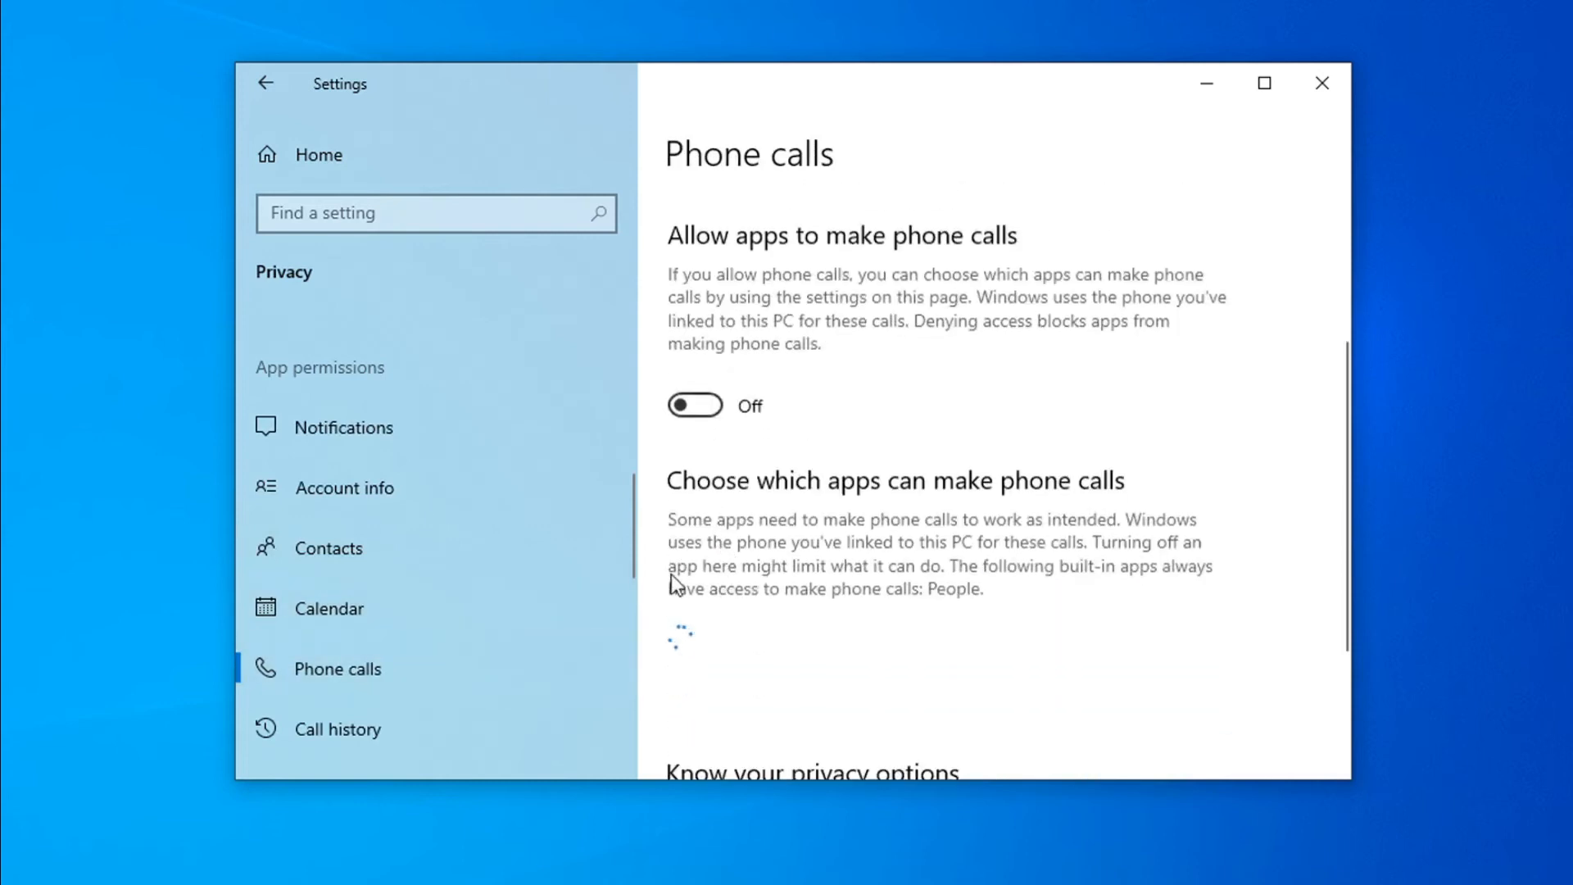
scroll(445, 584, down, 3)
click(409, 444)
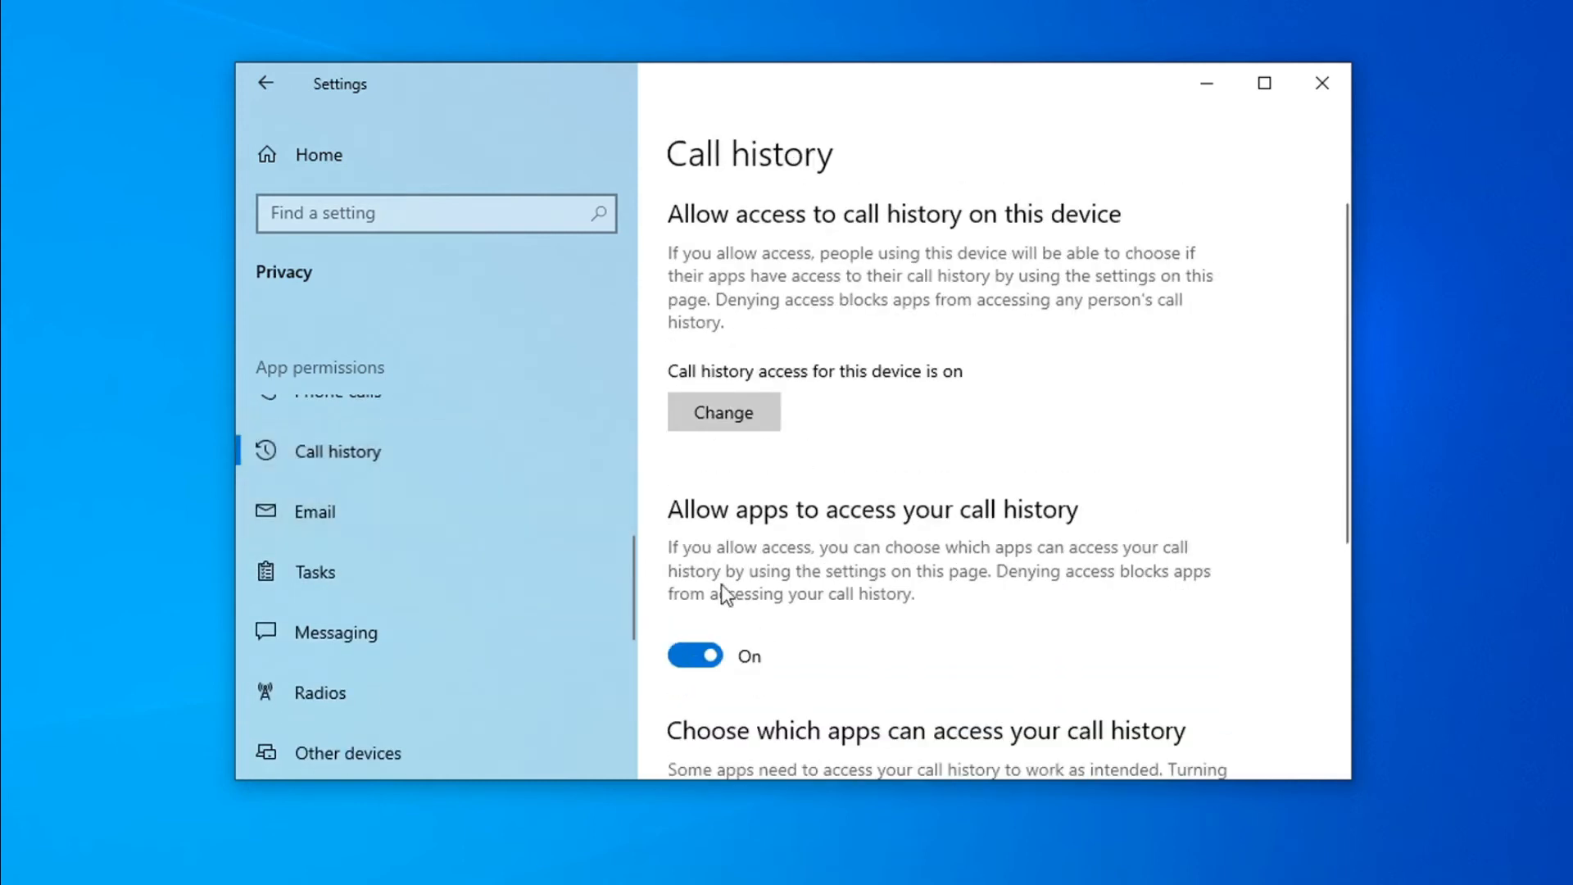
click(688, 658)
scroll(465, 586, down, 1)
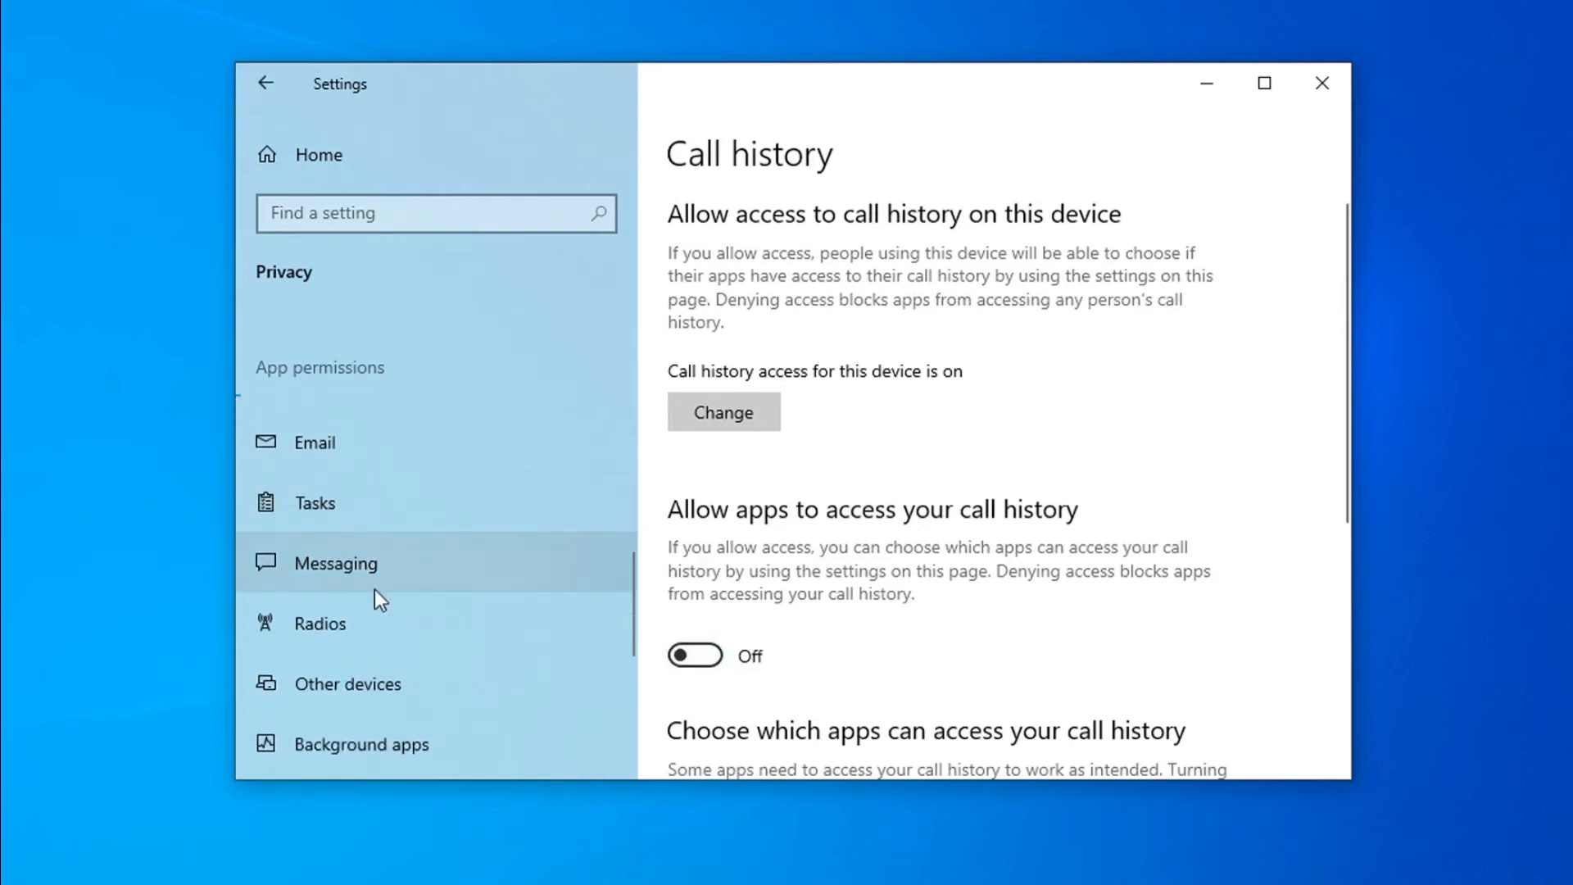
click(402, 516)
scroll(690, 492, down, 2)
click(697, 416)
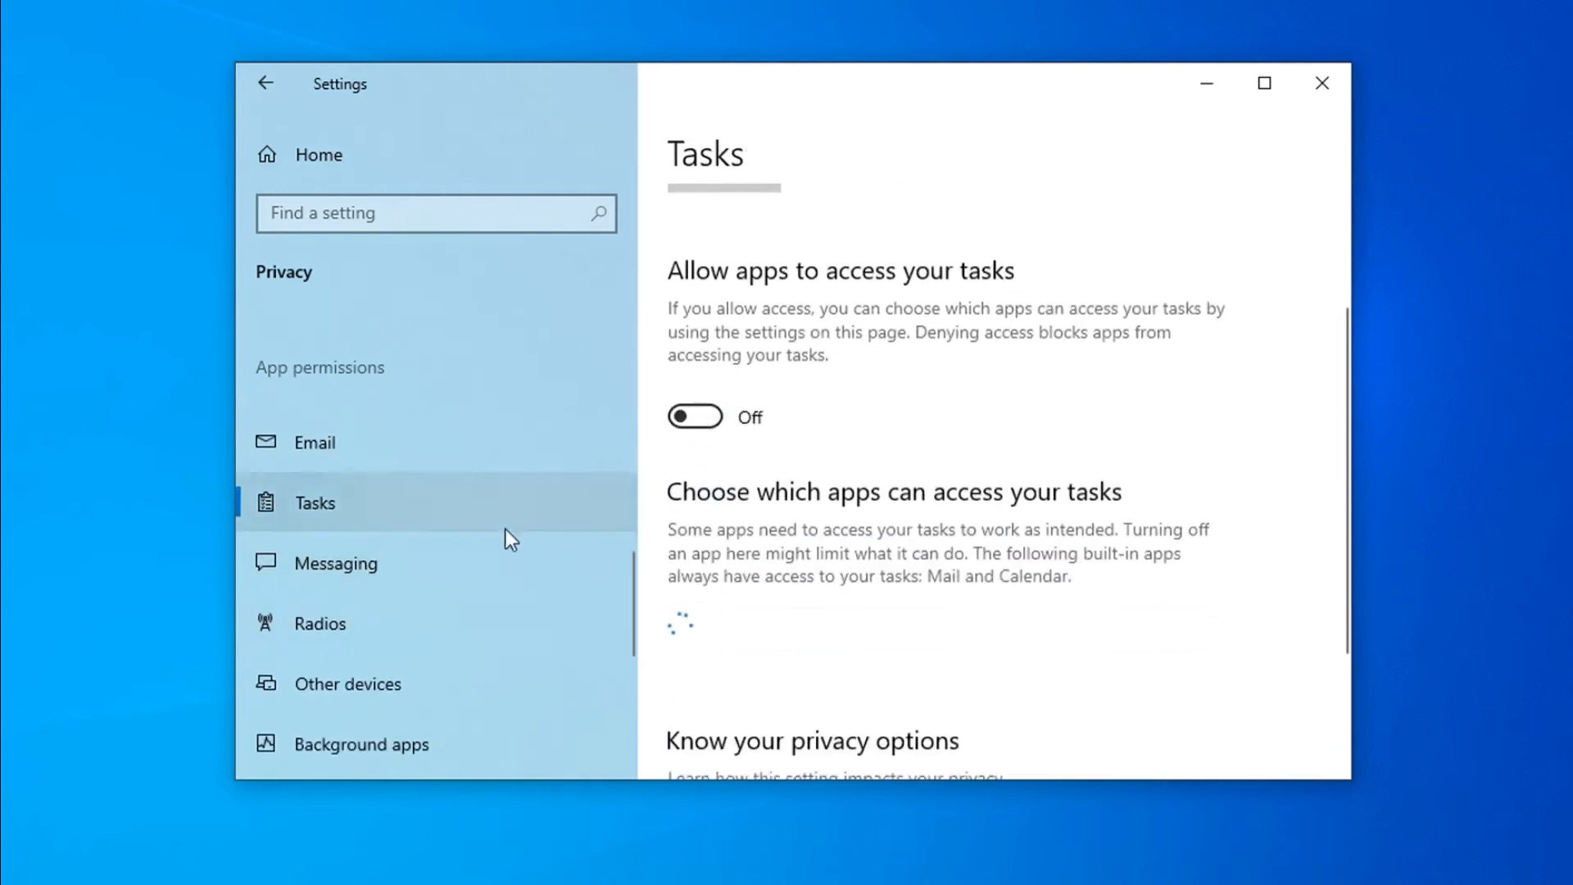
scroll(506, 530, down, 2)
scroll(414, 542, down, 1)
Switch 'Let apps run in the background' off so every app's background permission is disabled.
click(421, 541)
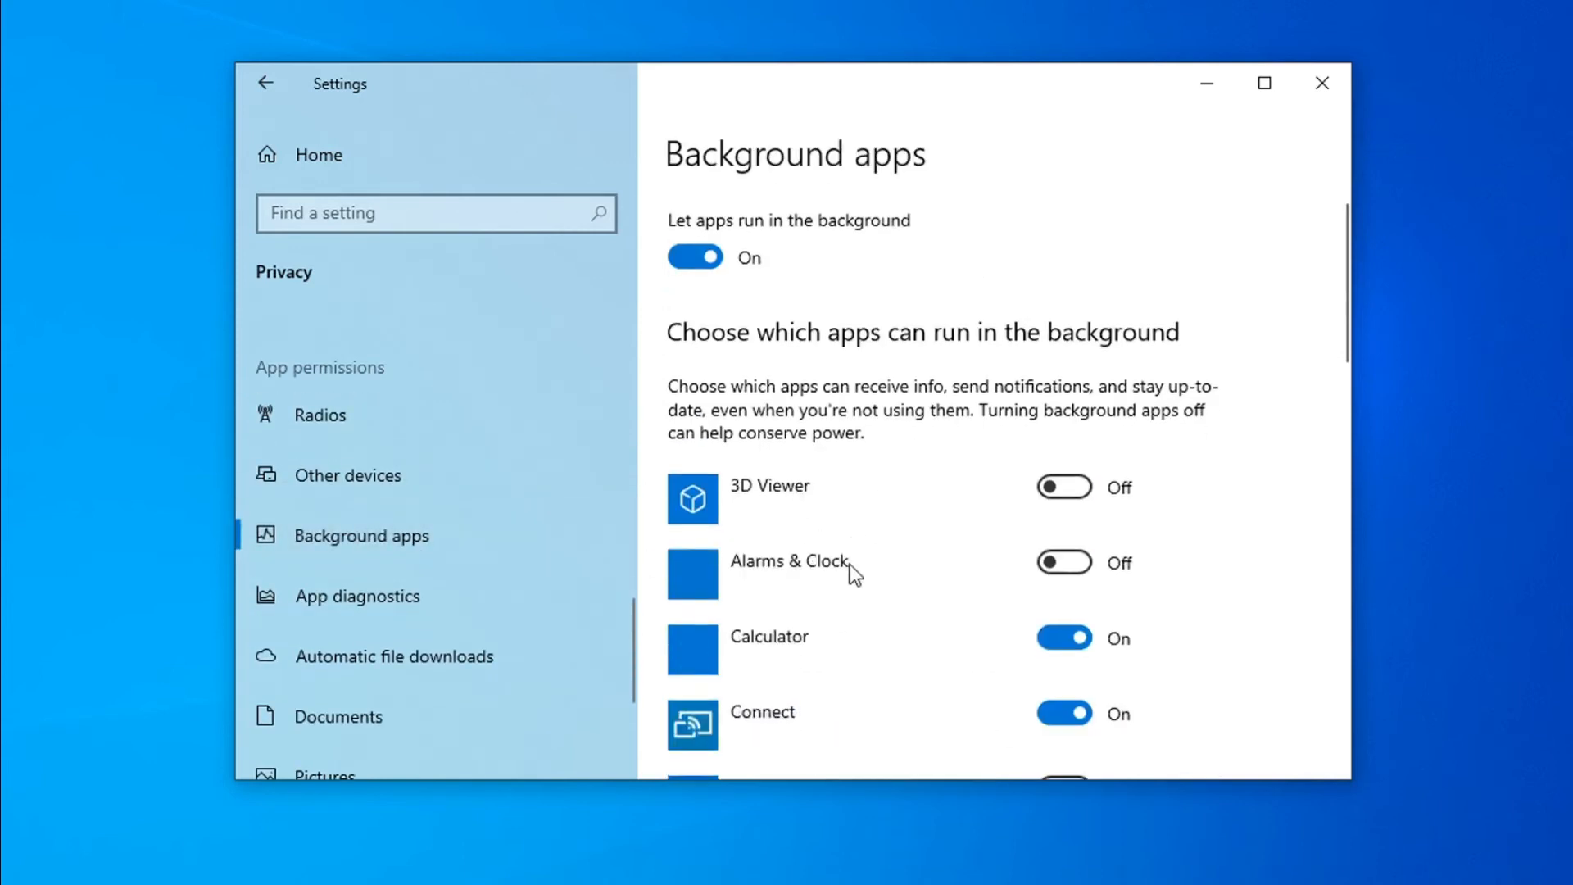
scroll(850, 563, down, 5)
scroll(850, 563, down, 5)
scroll(842, 564, up, 2)
scroll(842, 564, up, 8)
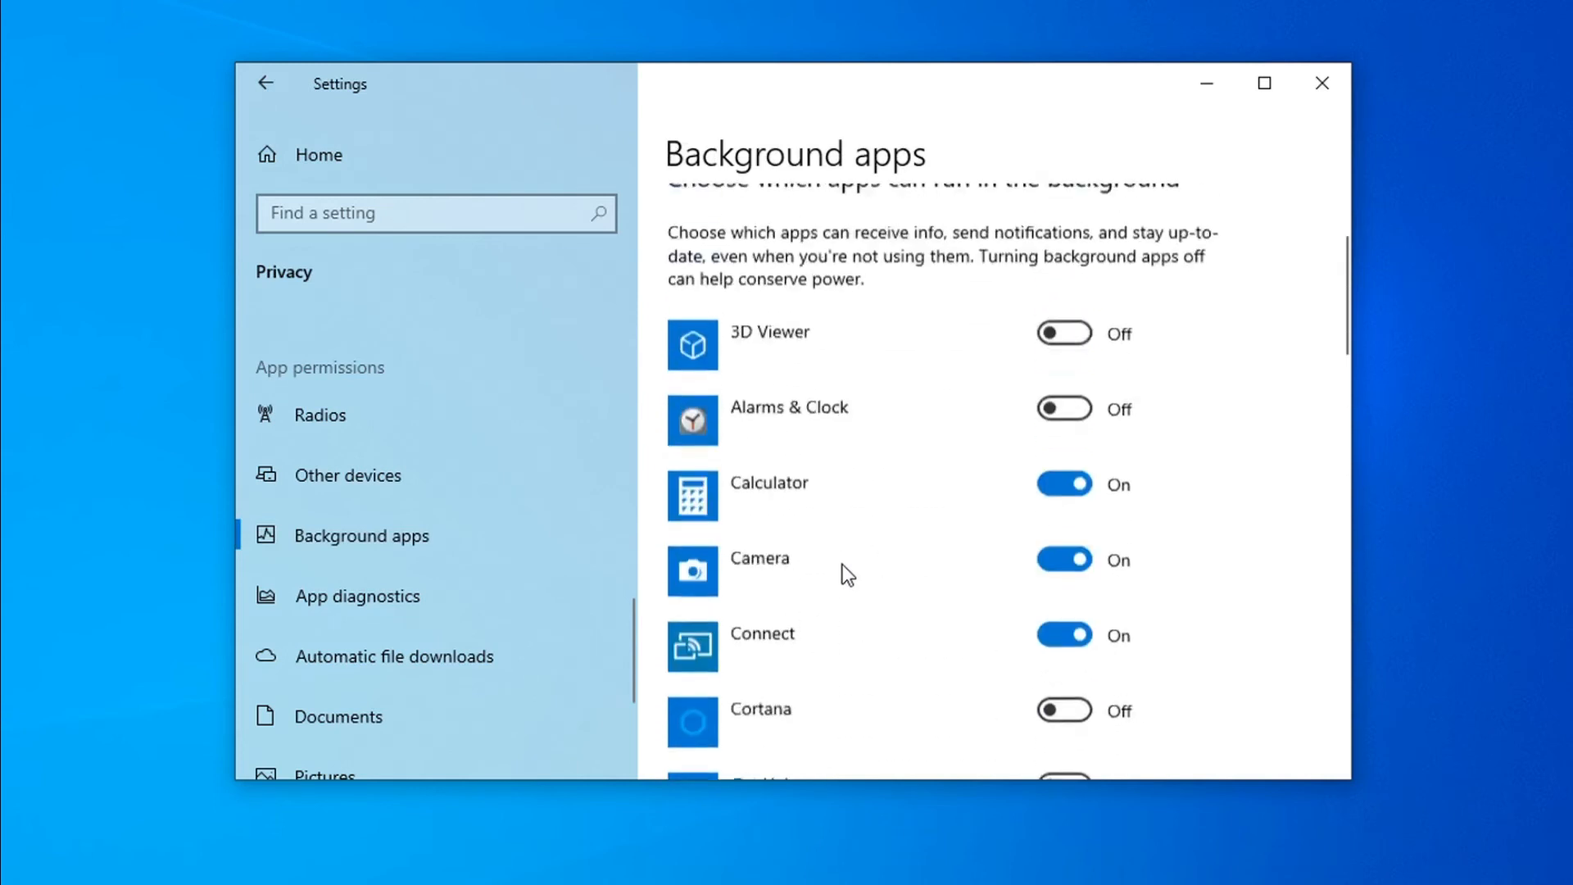
scroll(842, 564, up, 2)
scroll(874, 567, down, 3)
scroll(874, 567, down, 4)
scroll(874, 566, down, 5)
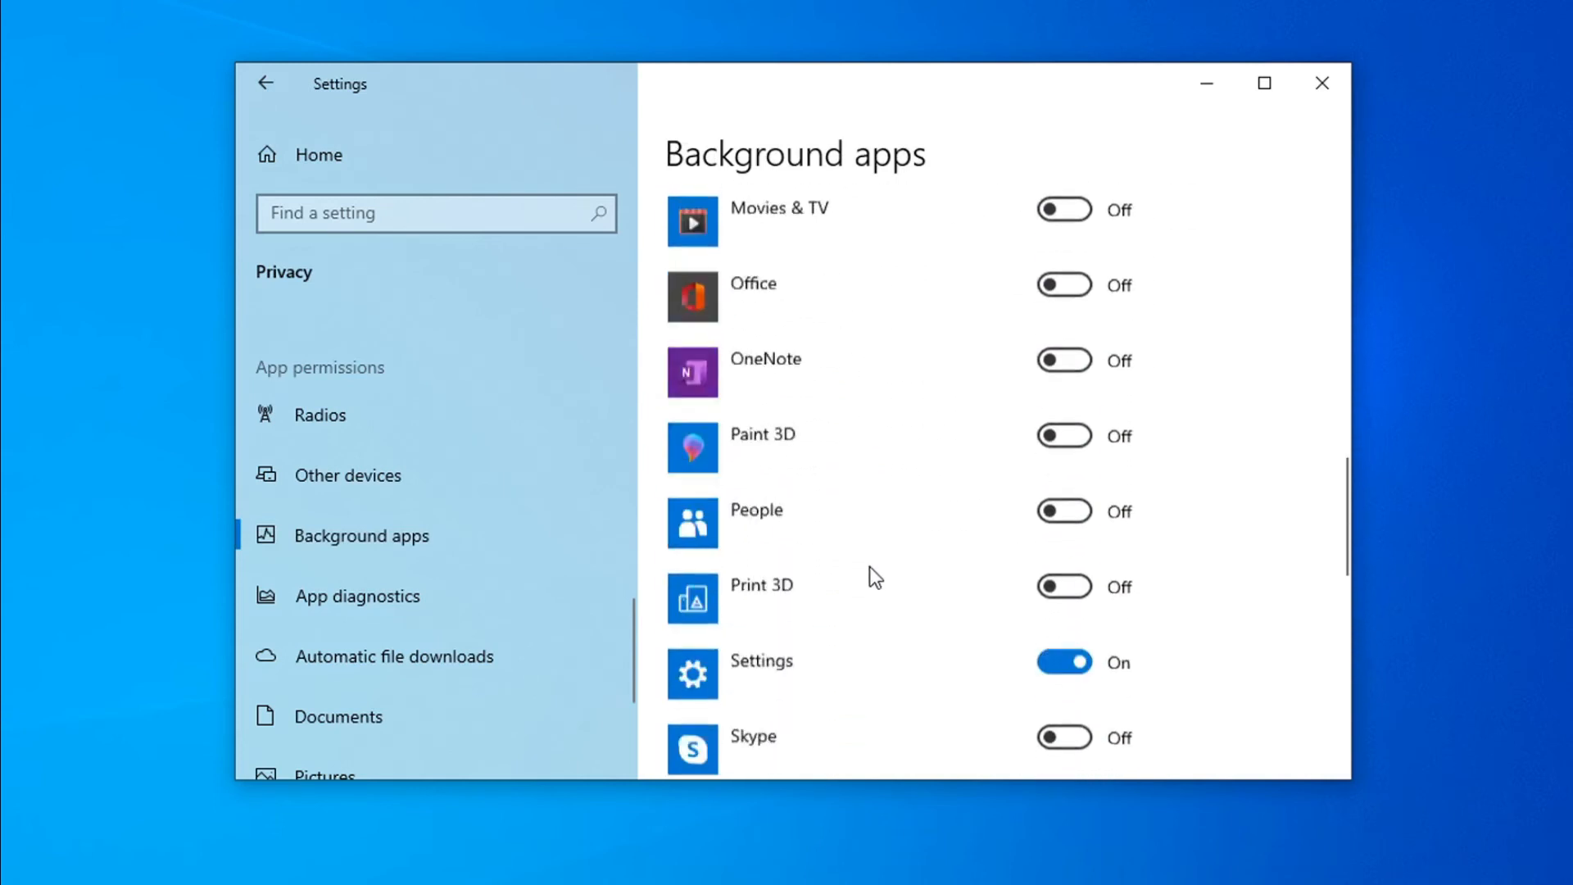
scroll(869, 567, down, 4)
scroll(866, 566, down, 5)
scroll(847, 580, up, 1)
scroll(844, 583, up, 3)
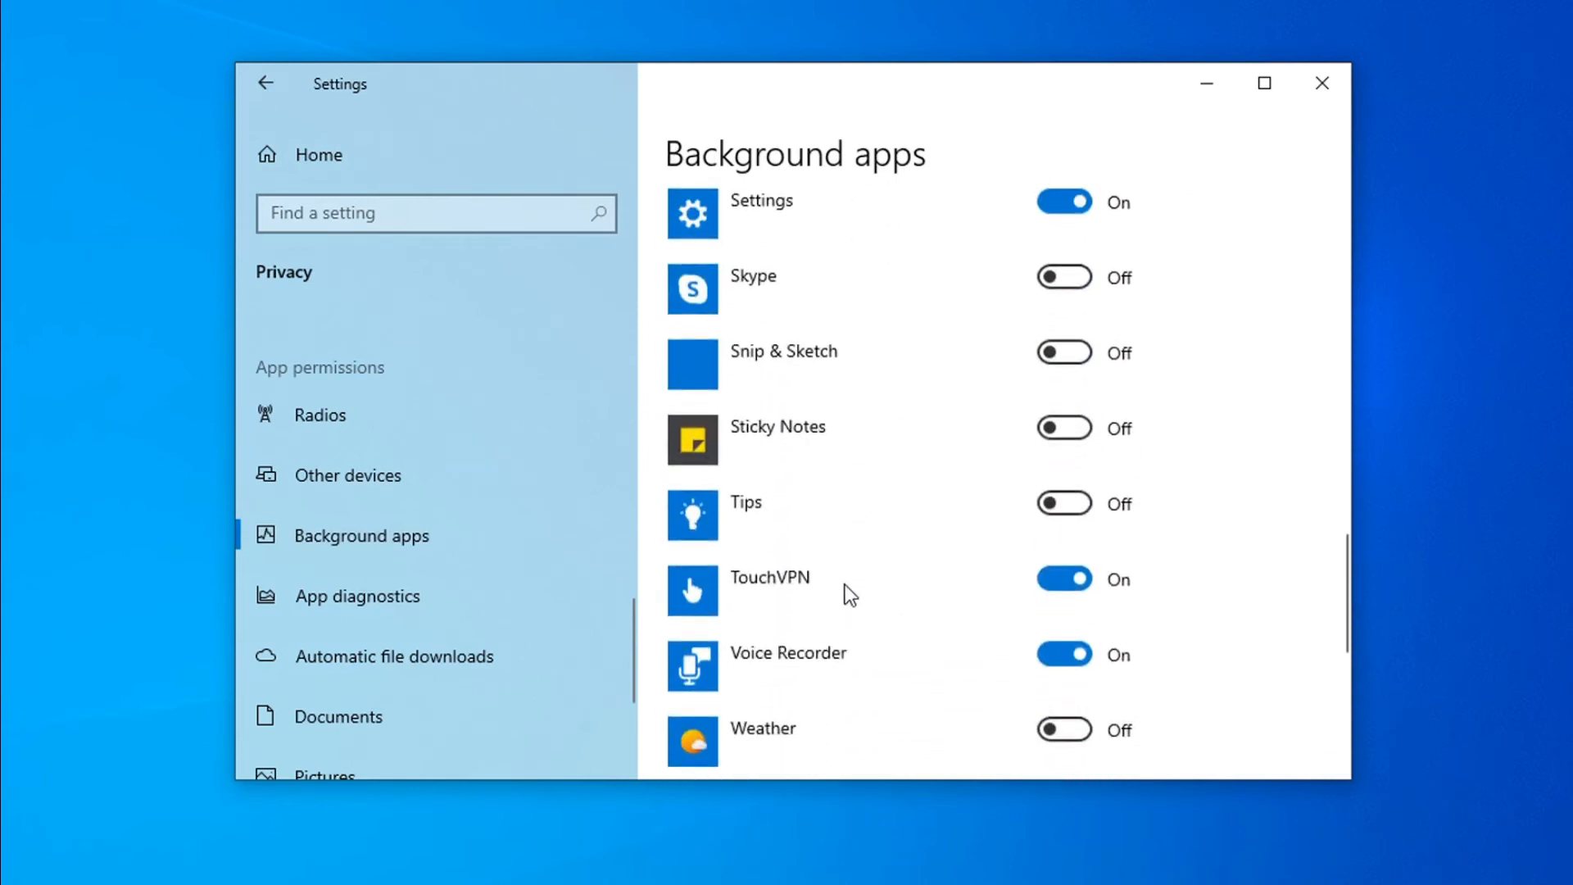
scroll(845, 584, up, 3)
scroll(844, 583, up, 3)
scroll(844, 584, up, 3)
scroll(844, 583, up, 3)
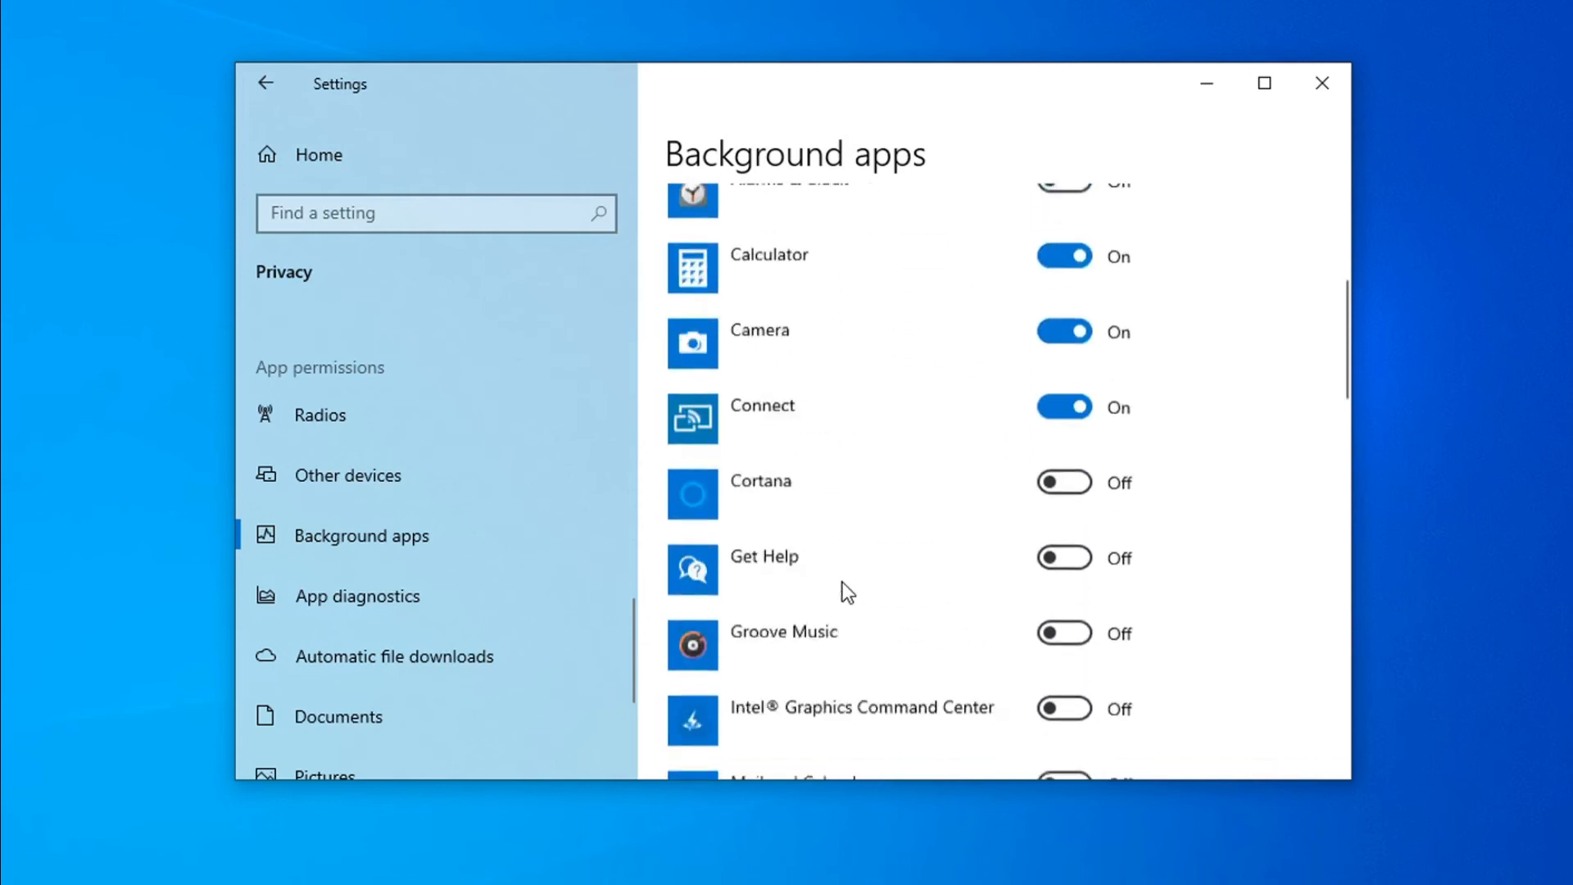
scroll(842, 581, up, 3)
scroll(842, 581, down, 2)
scroll(842, 581, up, 2)
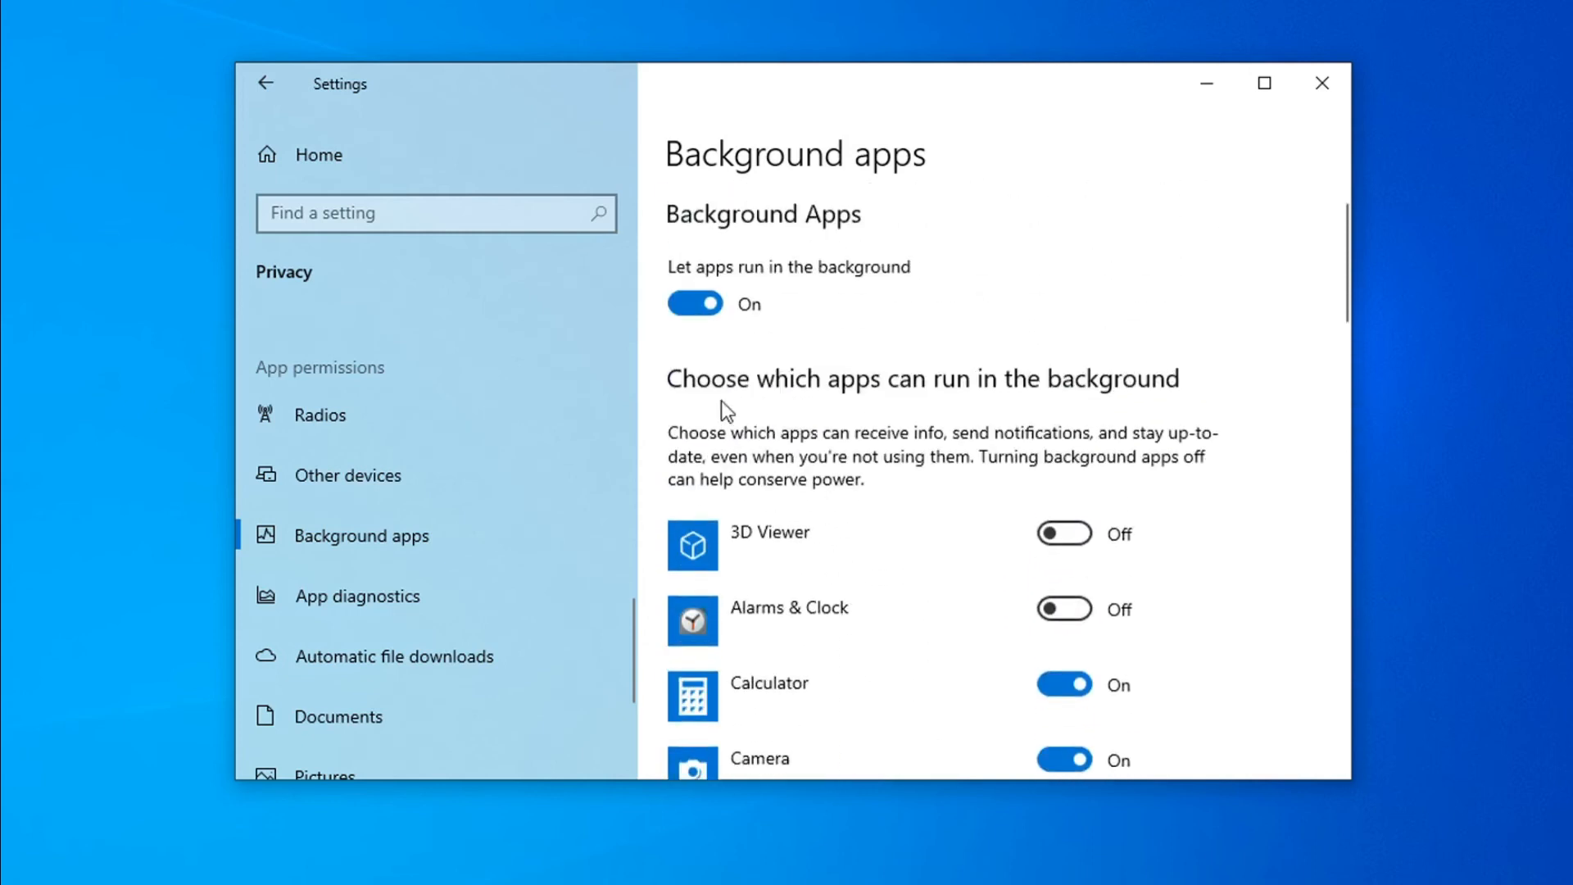
click(695, 304)
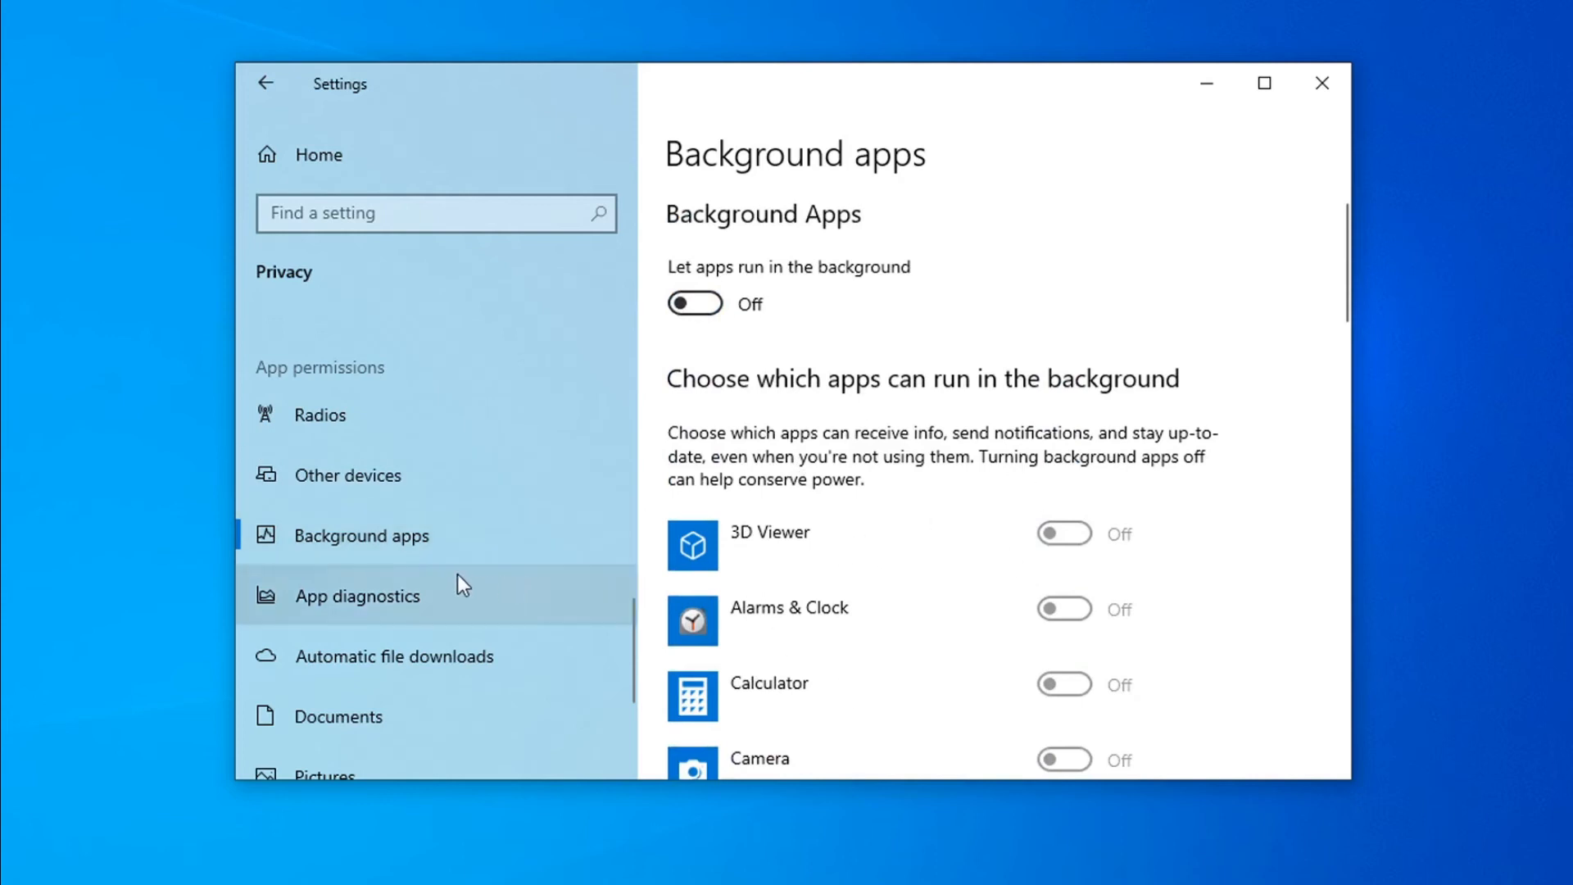
scroll(457, 574, down, 2)
scroll(457, 573, down, 2)
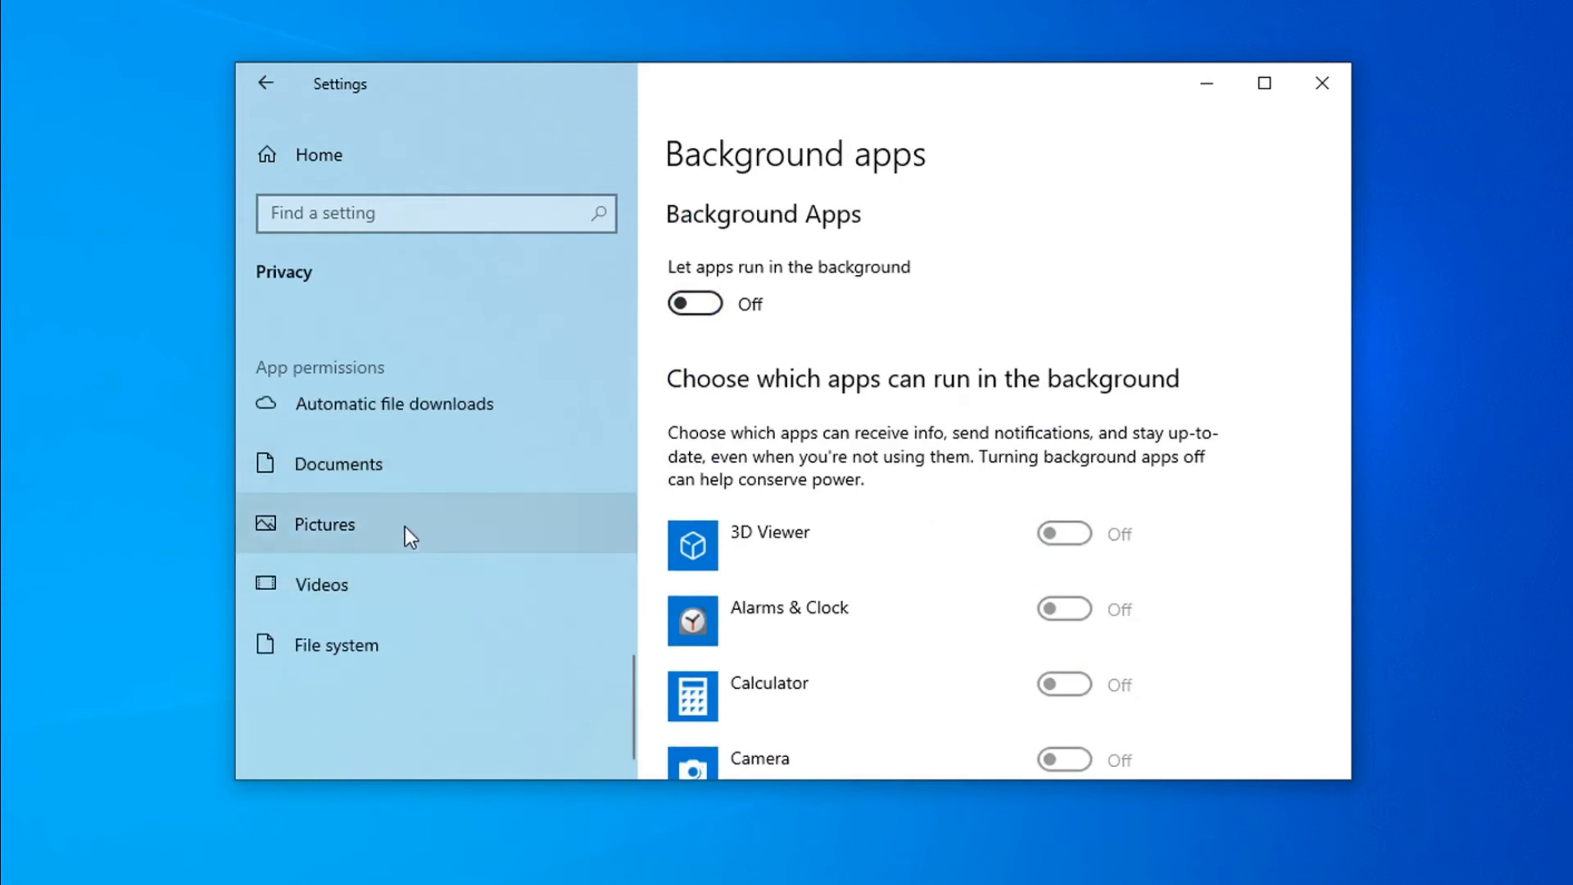
Block apps from the pictures library after reviewing Documents, then move to the File system page.
click(407, 488)
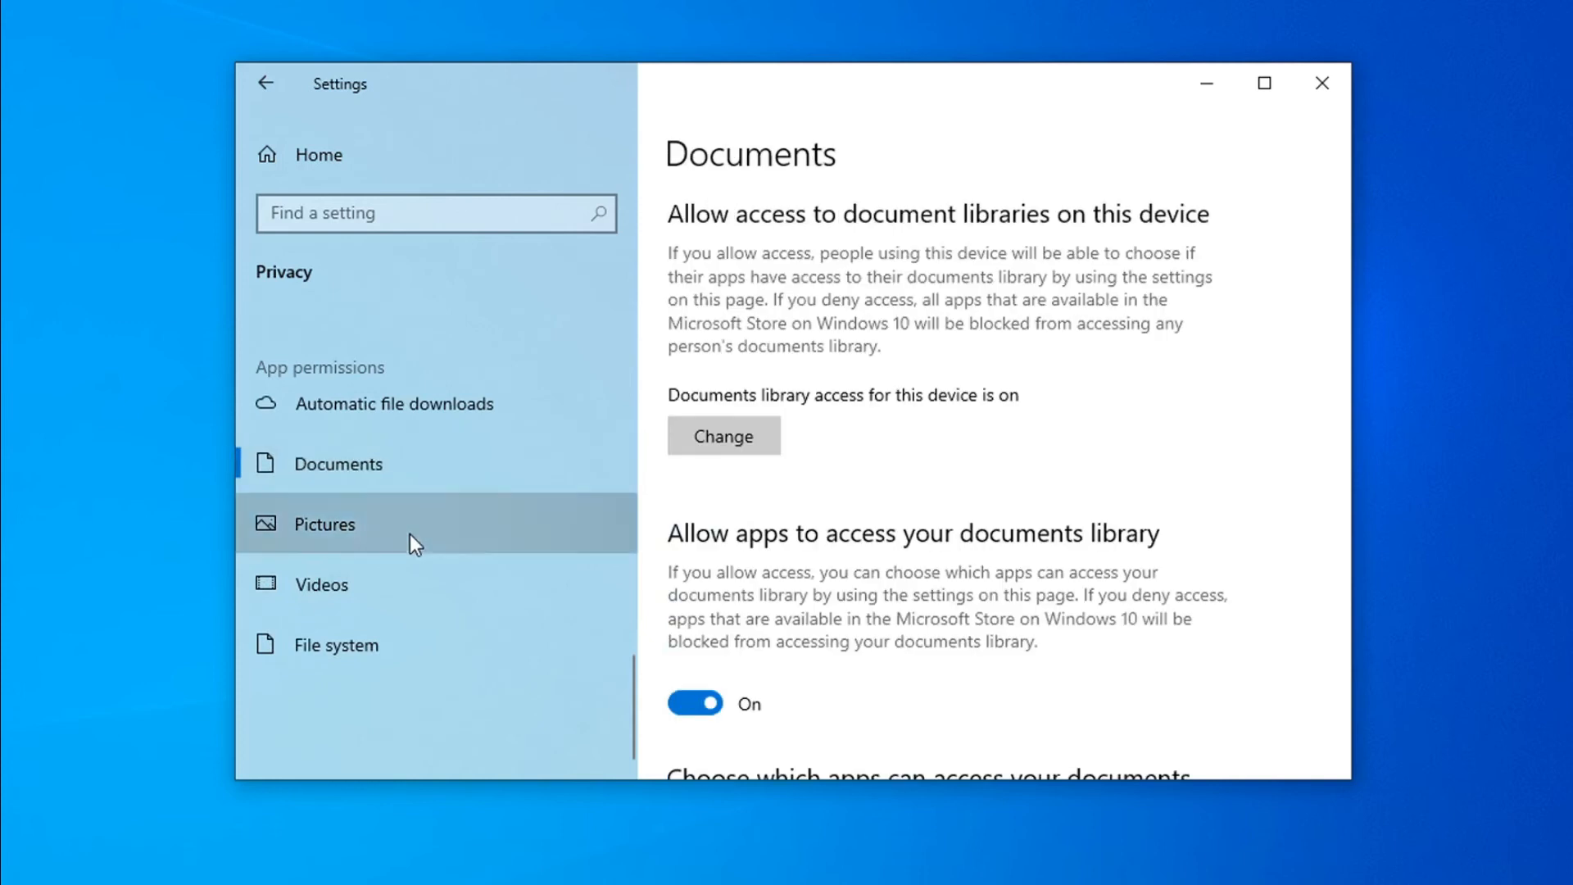
click(409, 533)
click(707, 706)
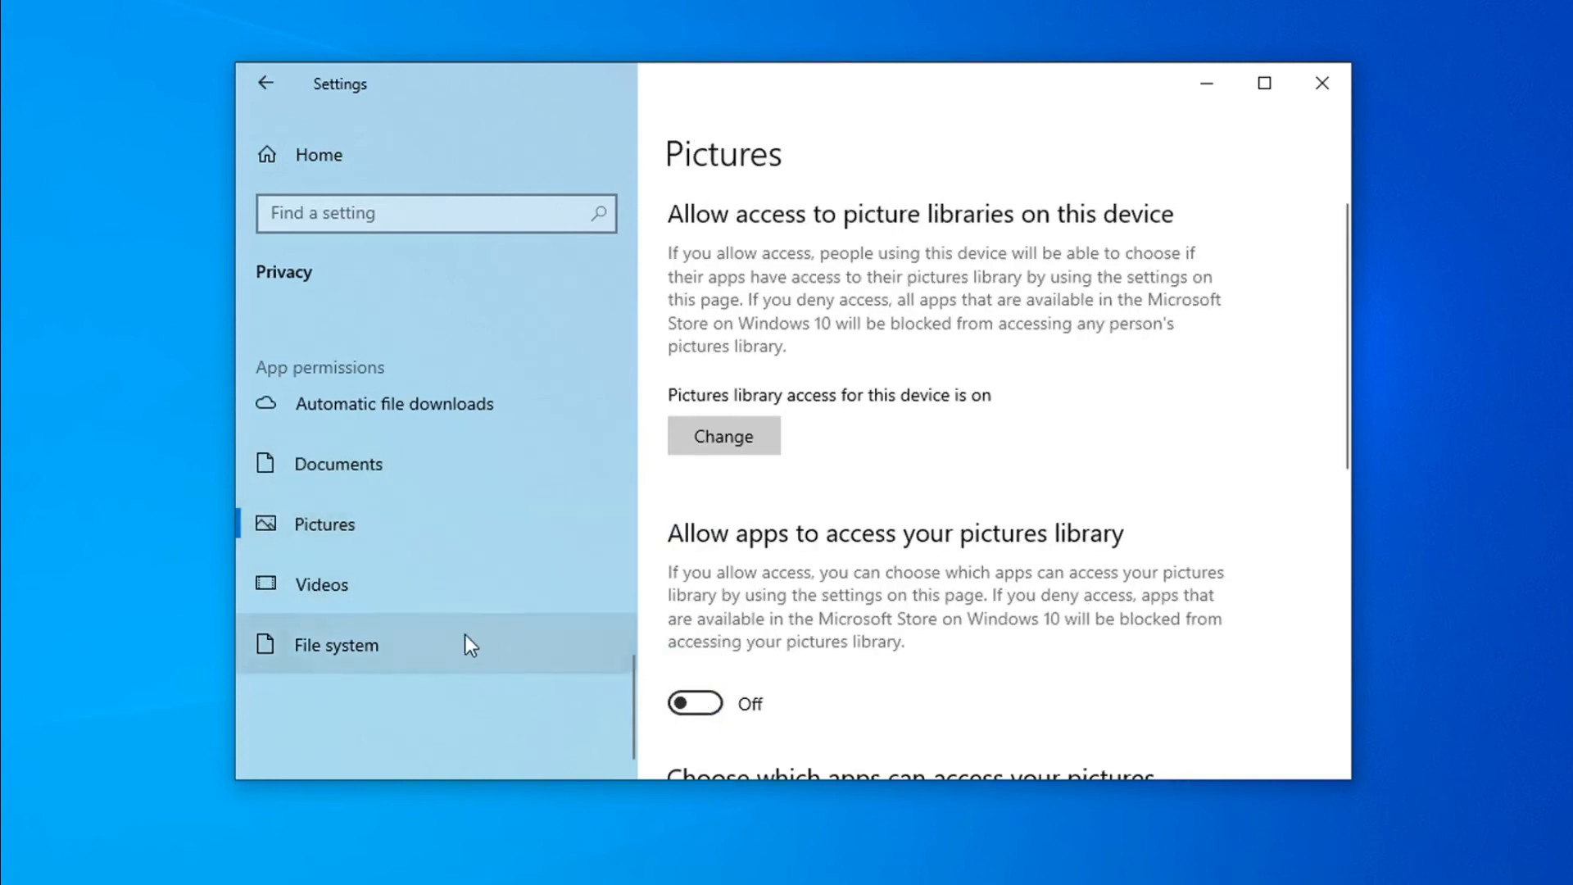
click(444, 644)
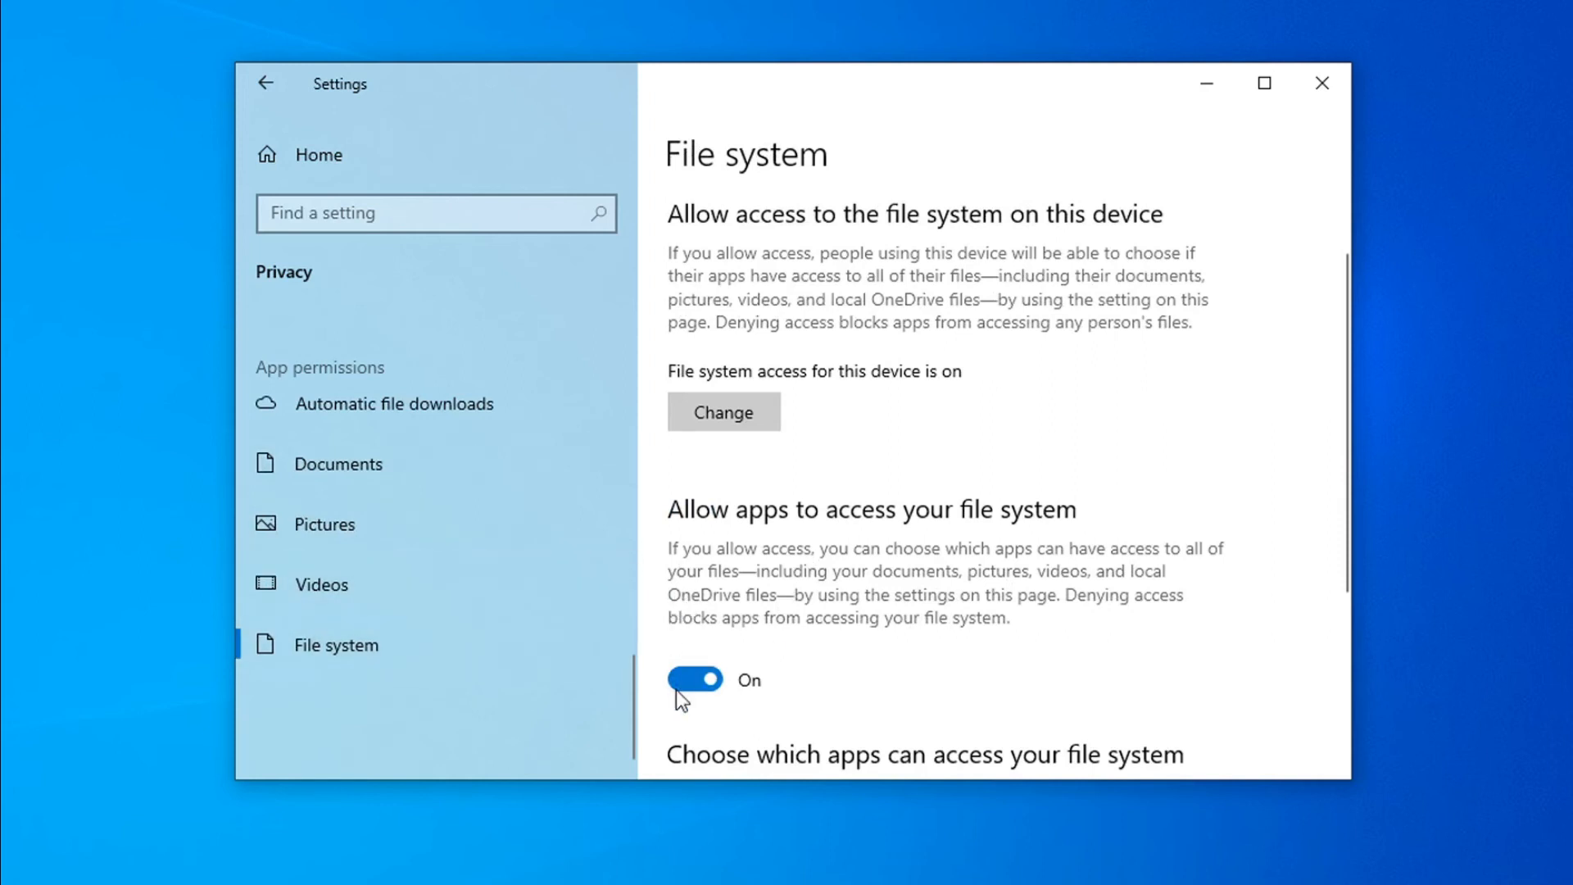
scroll(743, 572, down, 2)
scroll(507, 594, up, 2)
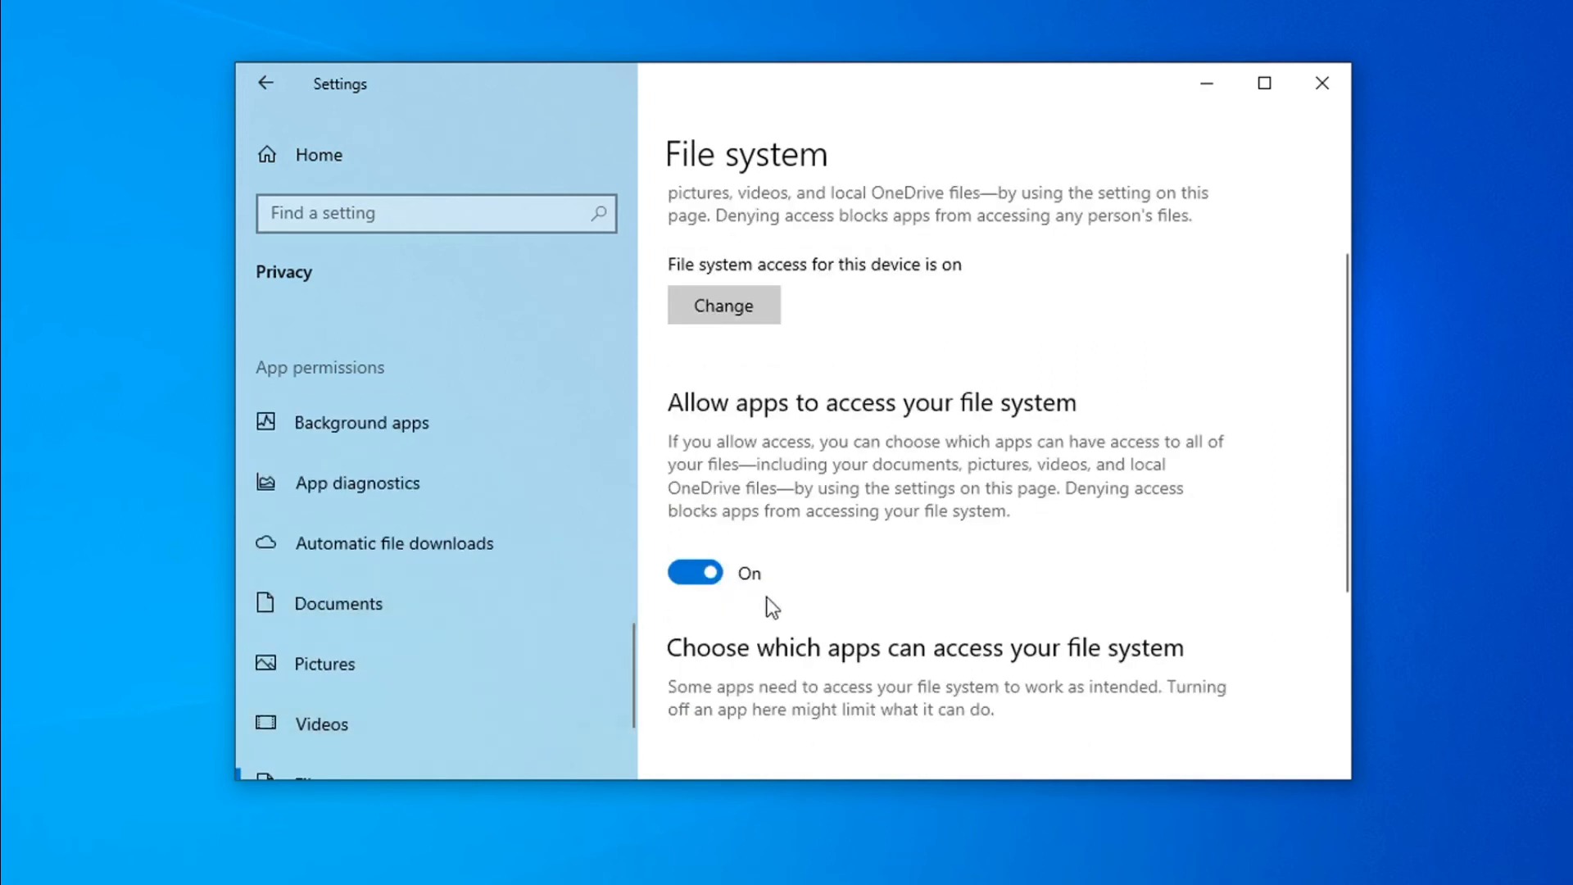
scroll(756, 588, down, 3)
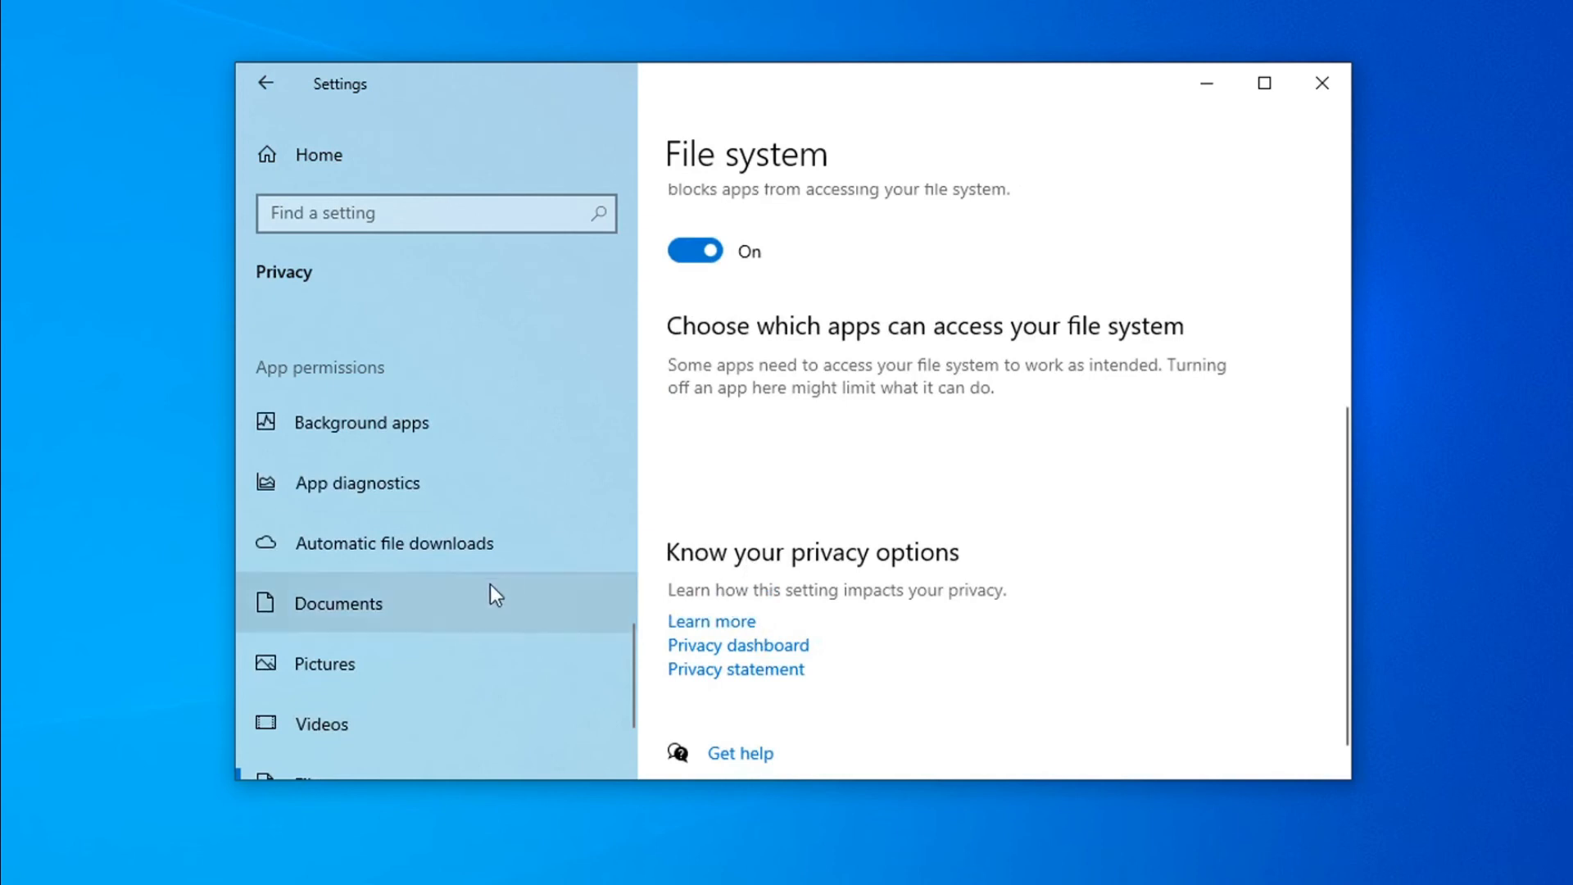
scroll(748, 618, down, 1)
scroll(749, 617, up, 4)
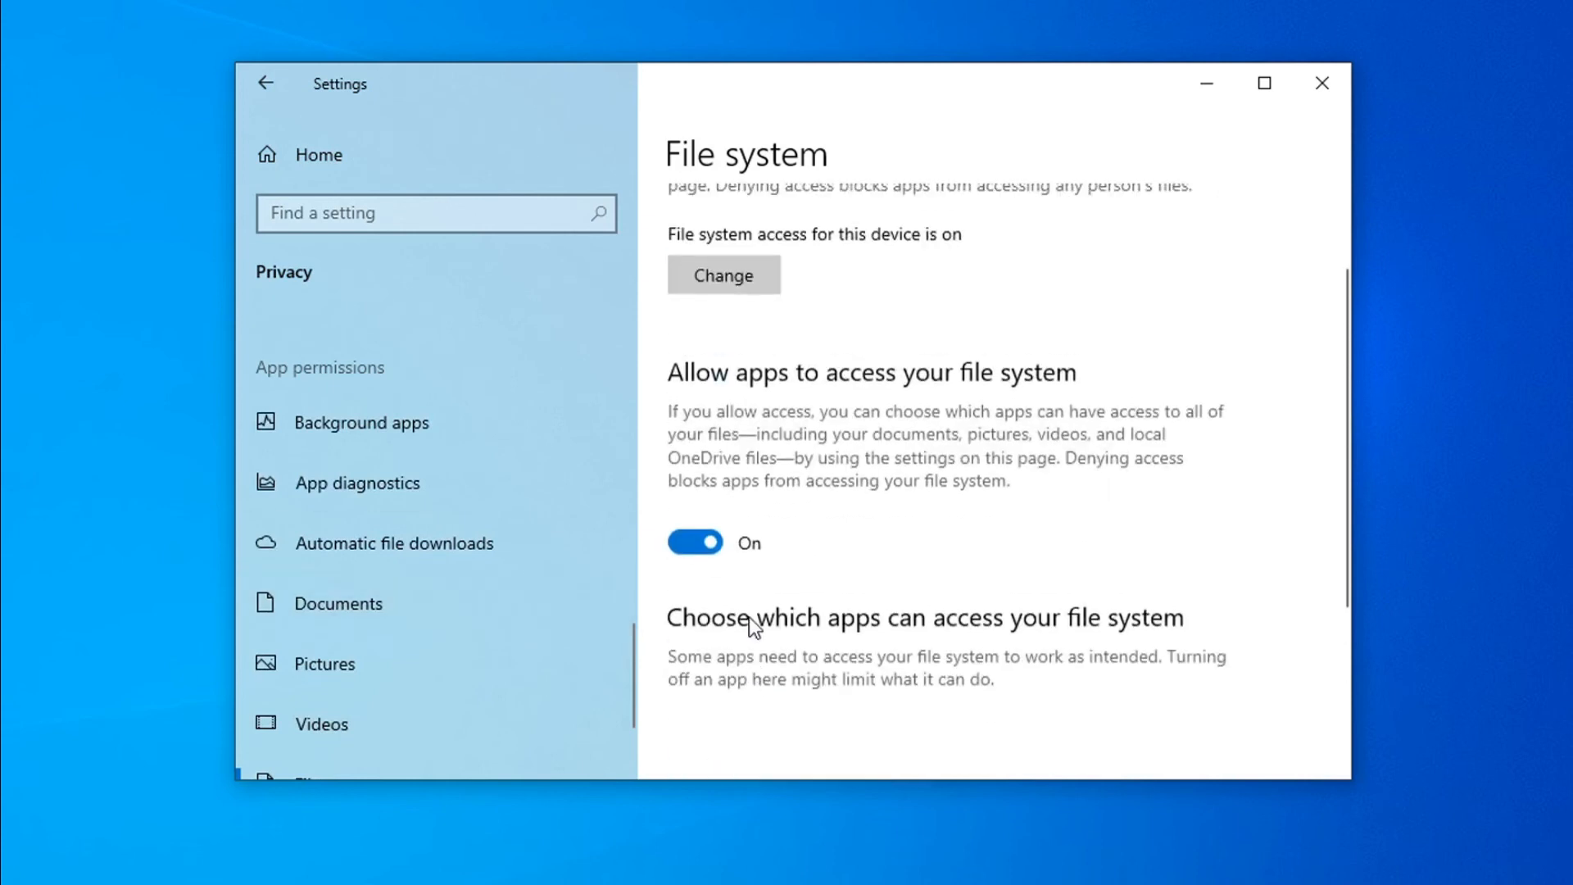
scroll(476, 608, up, 5)
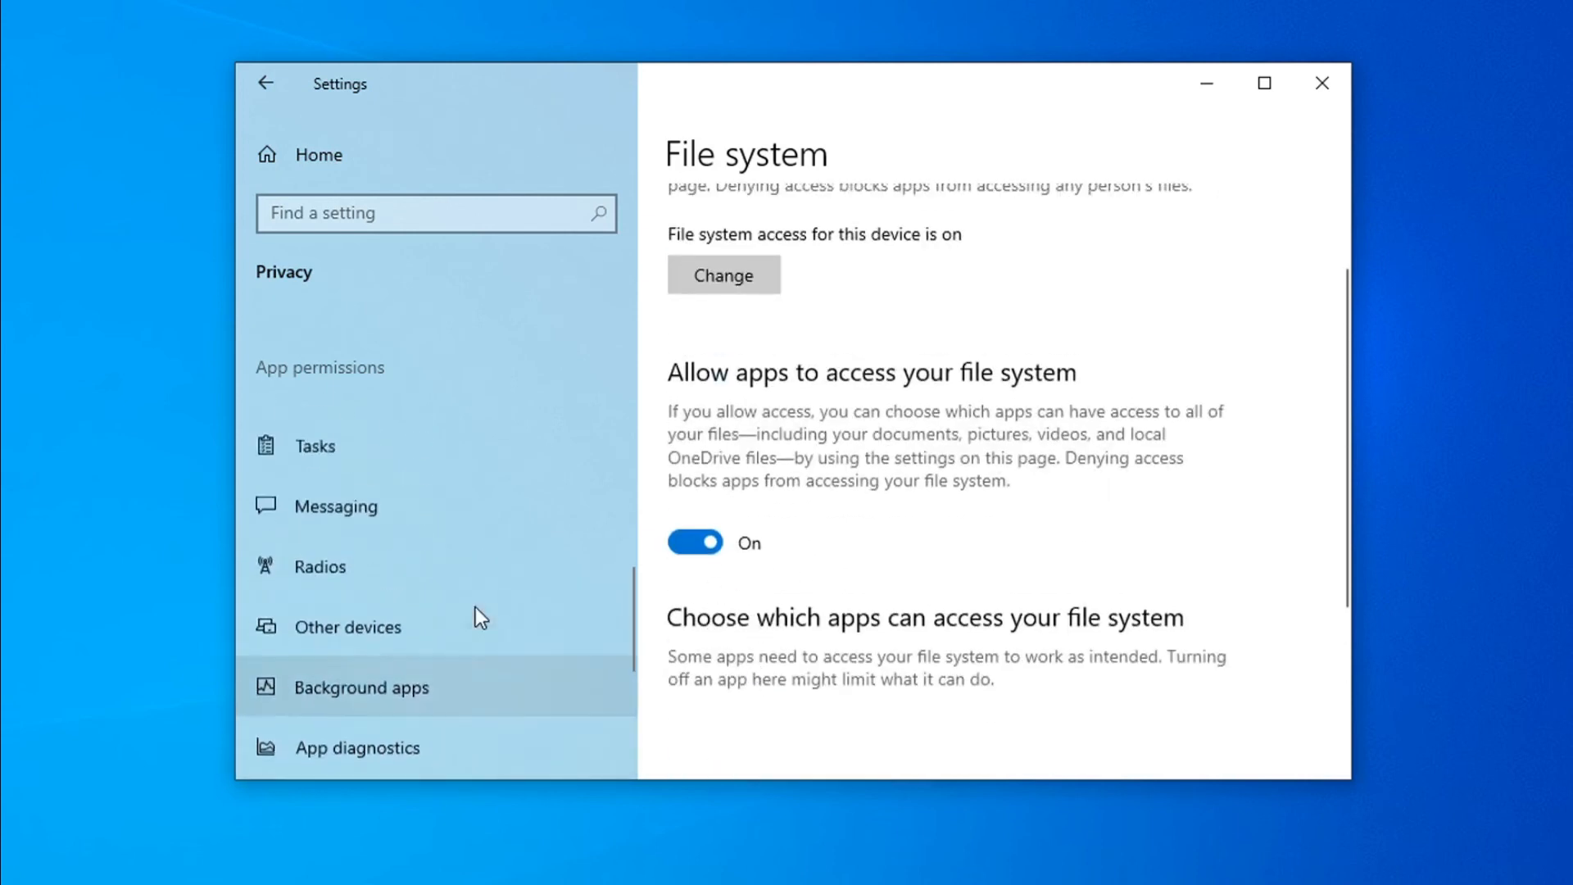
scroll(476, 607, up, 5)
scroll(476, 608, up, 3)
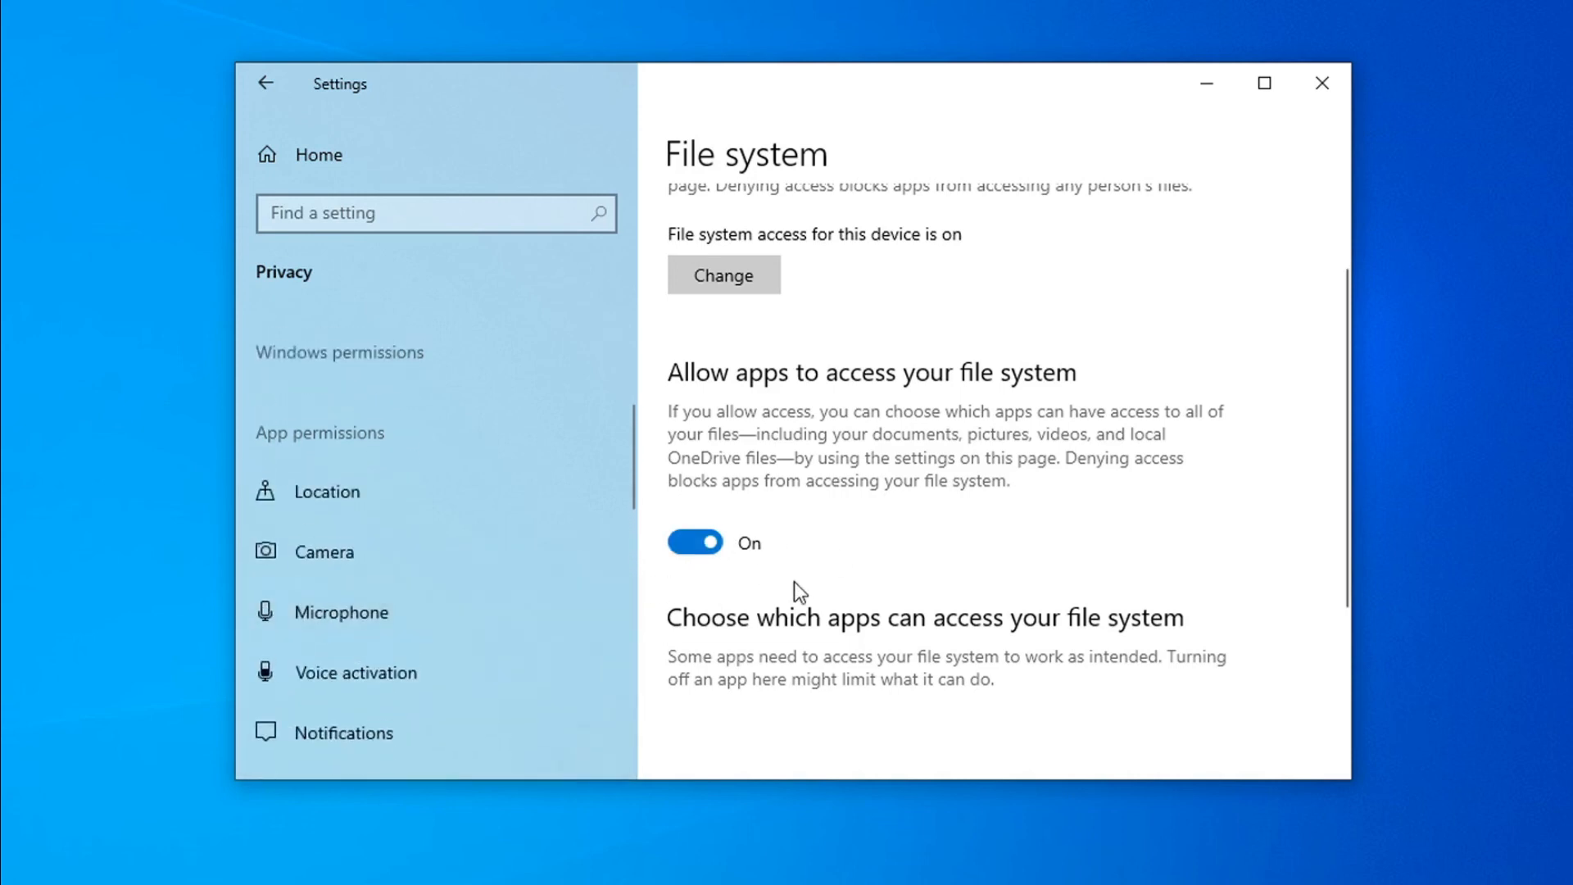
scroll(772, 581, up, 2)
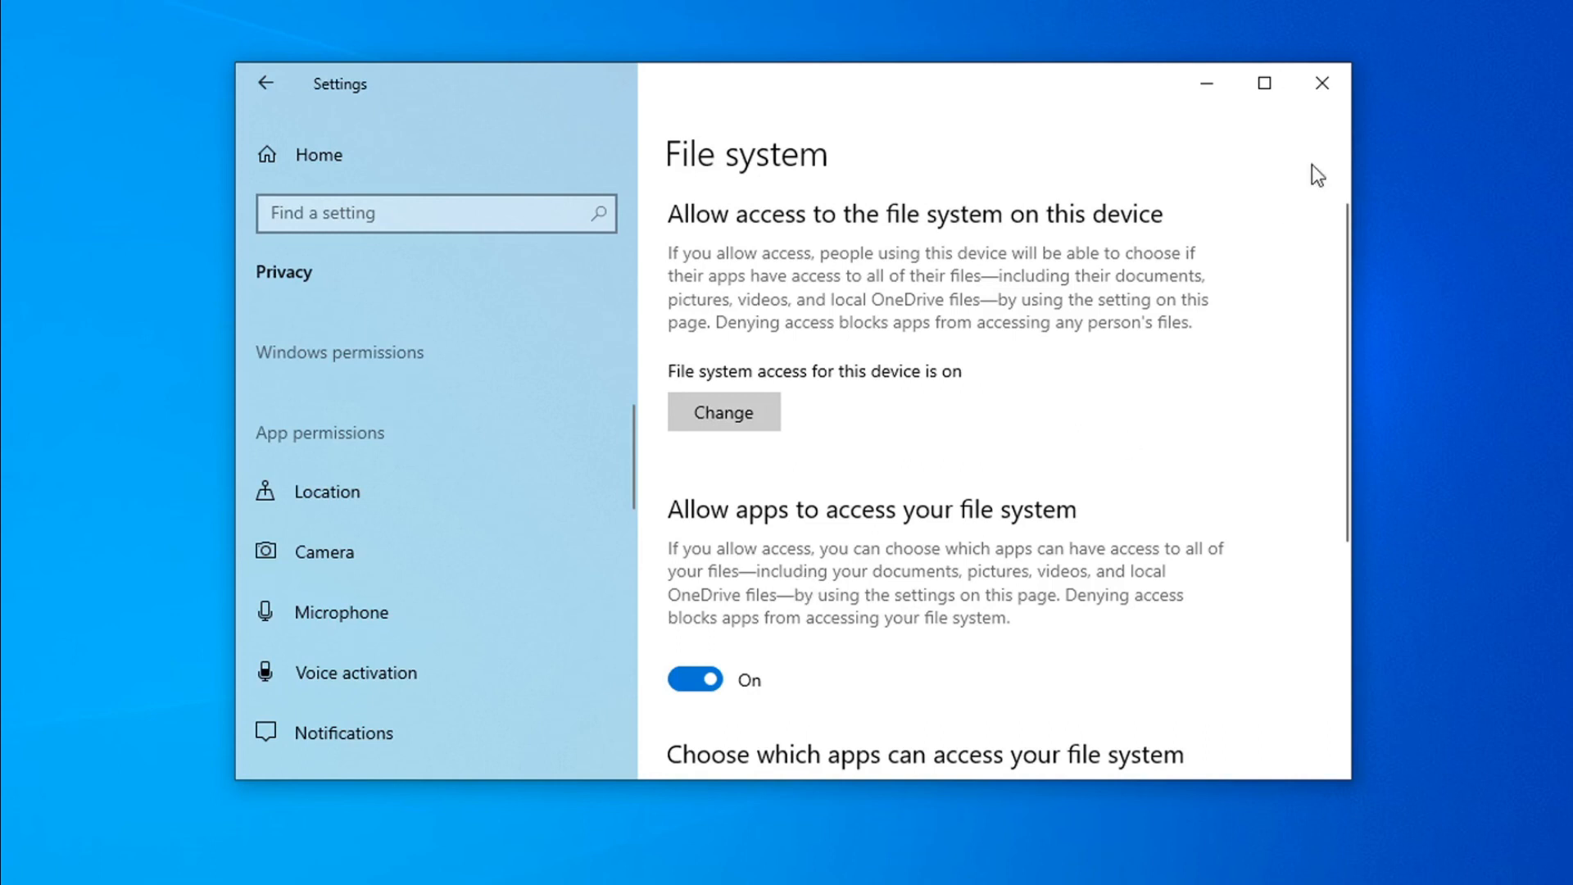
Close the Settings window, leaving file system access on.
click(1322, 82)
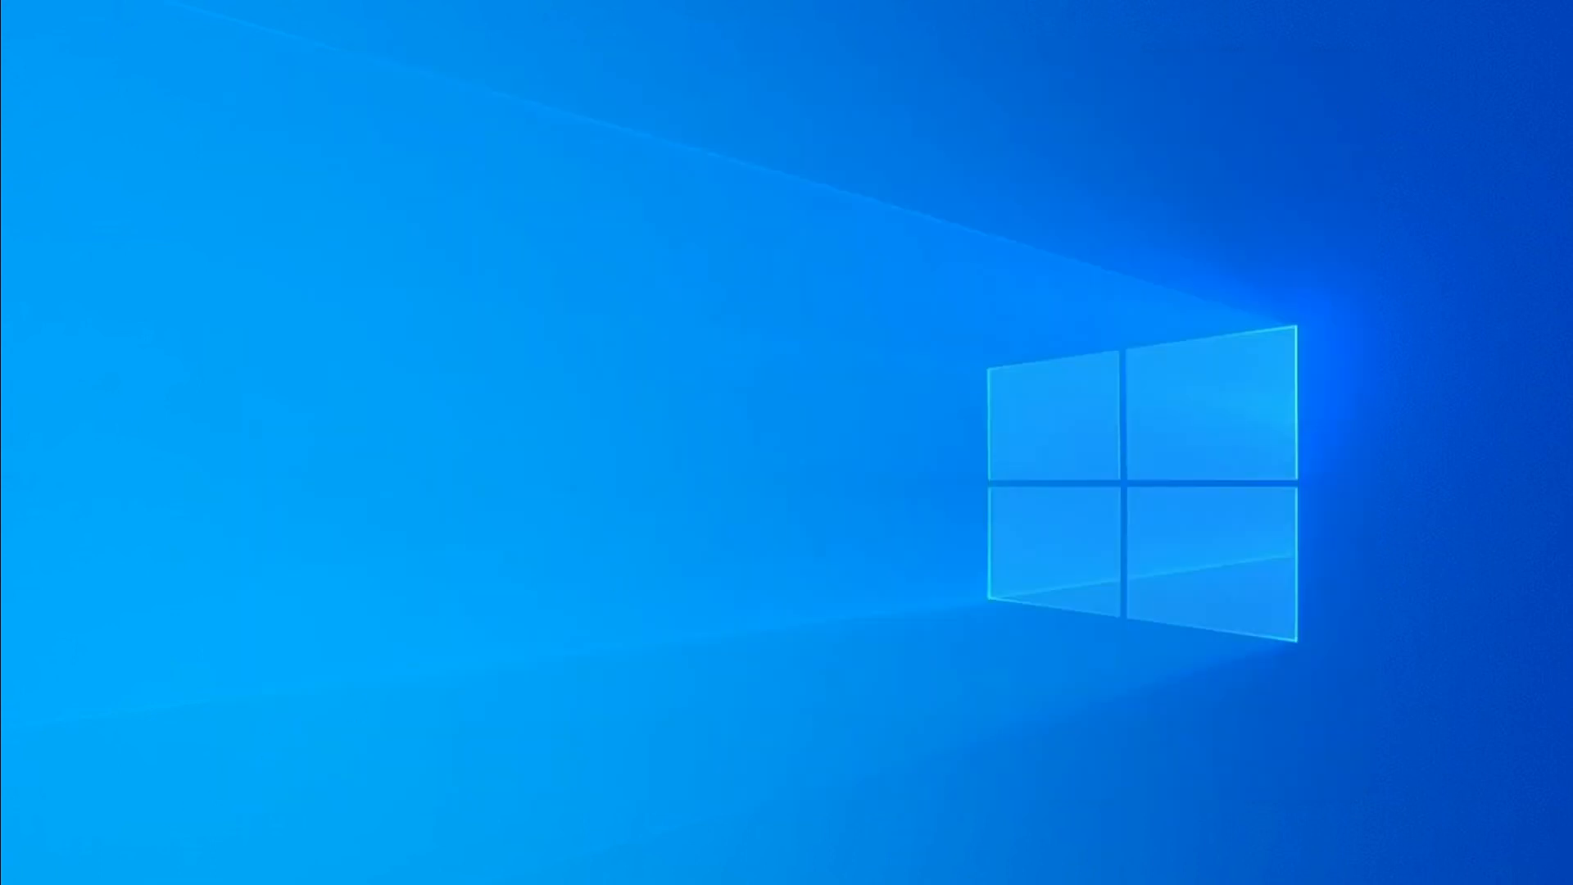